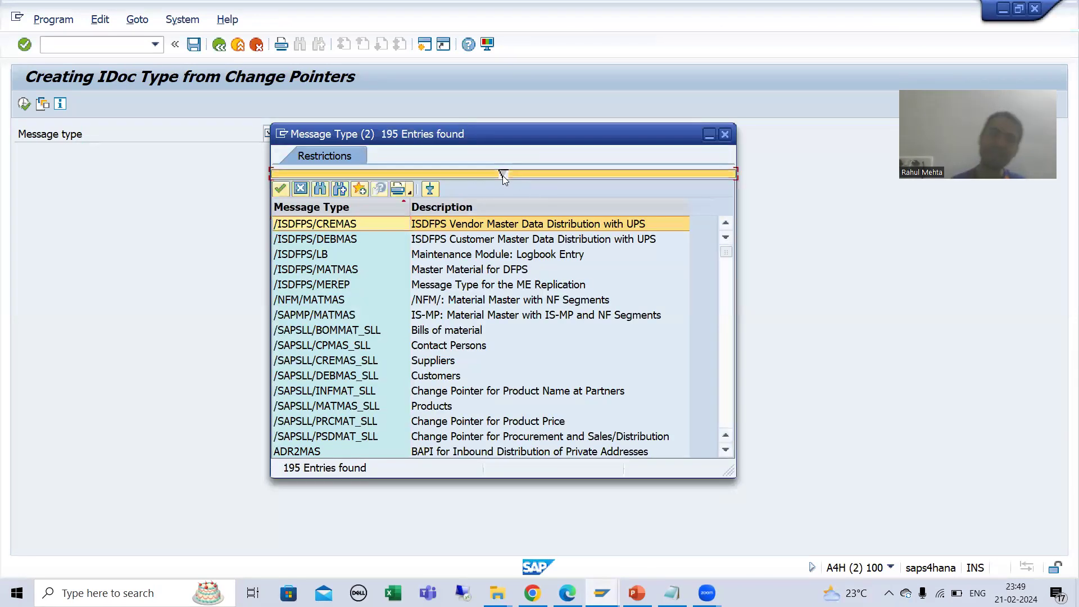
# - Filter the message type value help by the short text *vendor* and choose VCHARVAL
pyautogui.click(503, 175)
pyautogui.click(456, 216)
pyautogui.write('*vendor*')
pyautogui.press('Return')
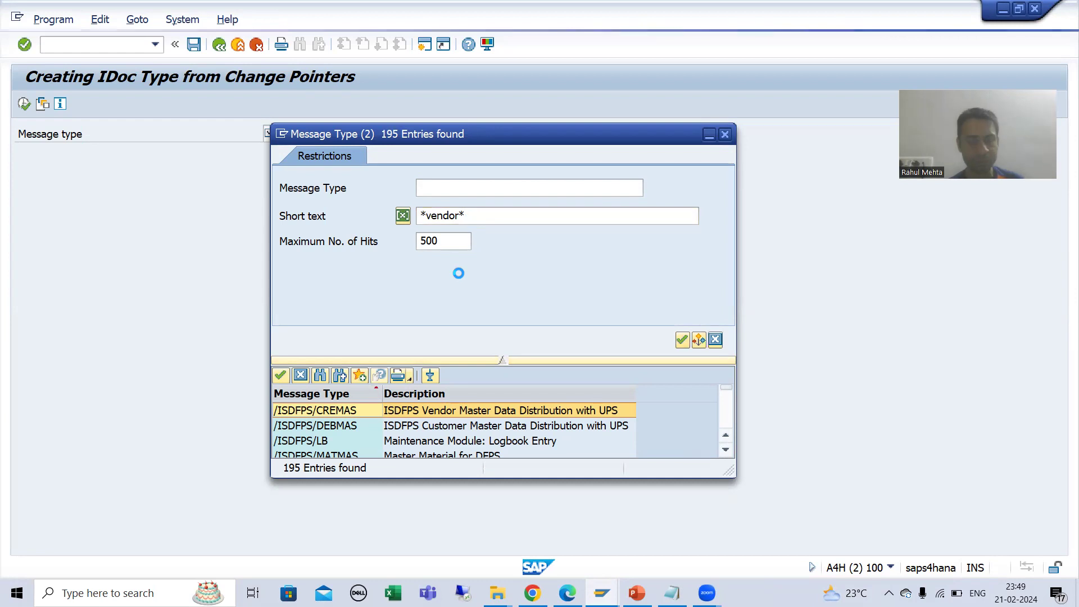
pyautogui.doubleClick(315, 241)
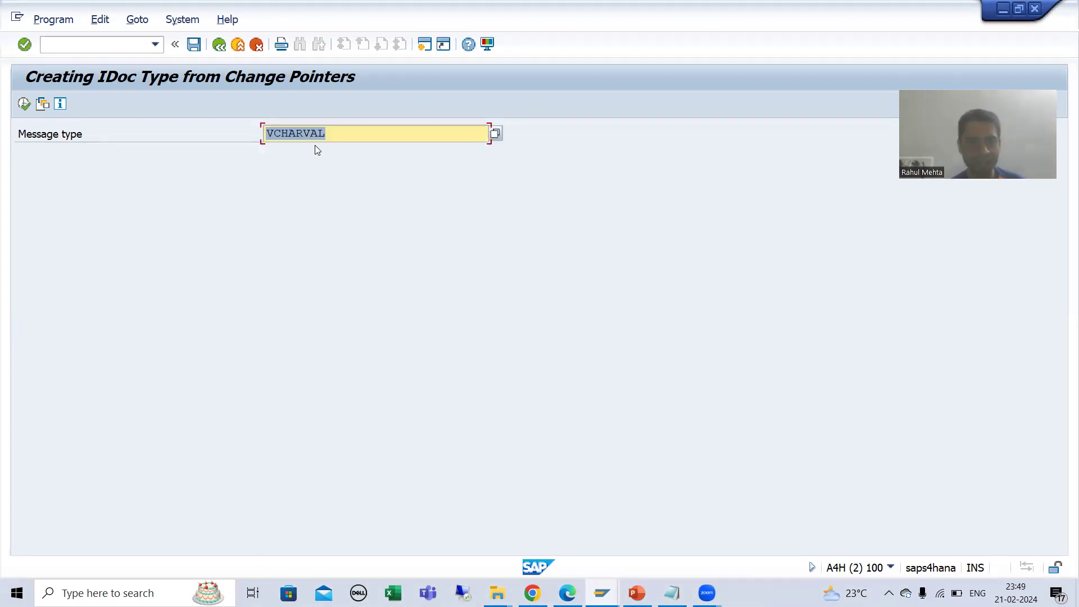
pyautogui.click(320, 145)
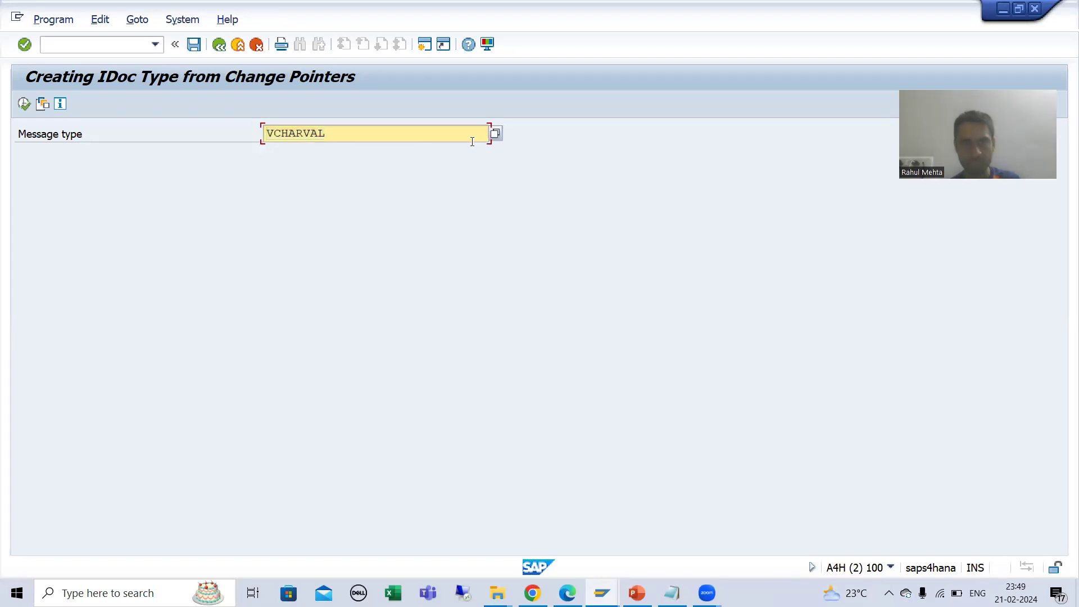
# - Reopen the message type value help, filter it by short text *vendor*, and choose CRECOR as the message type
pyautogui.press('F8')
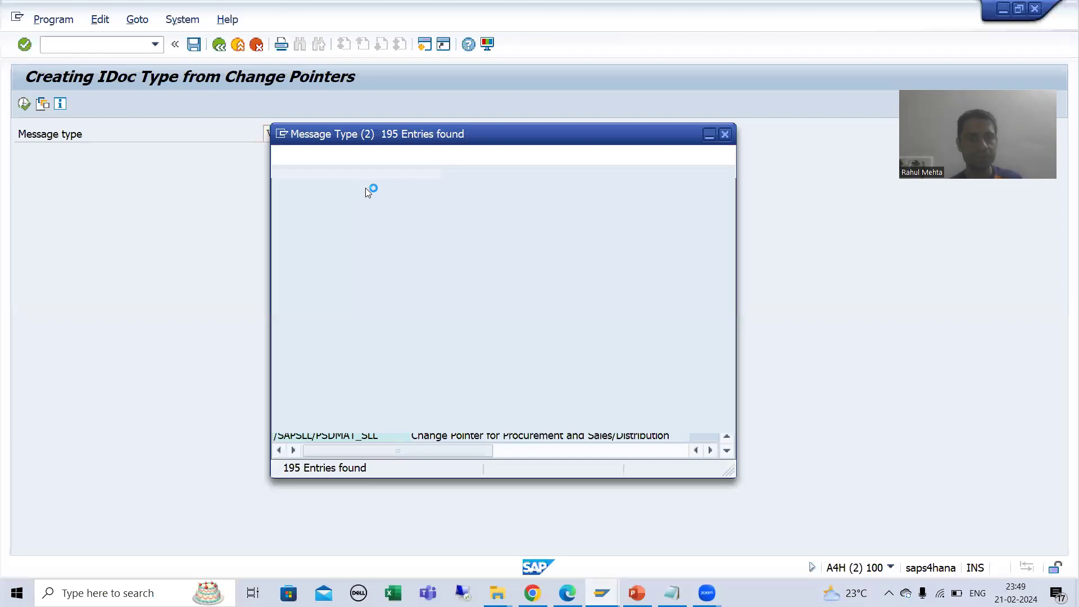
pyautogui.click(503, 174)
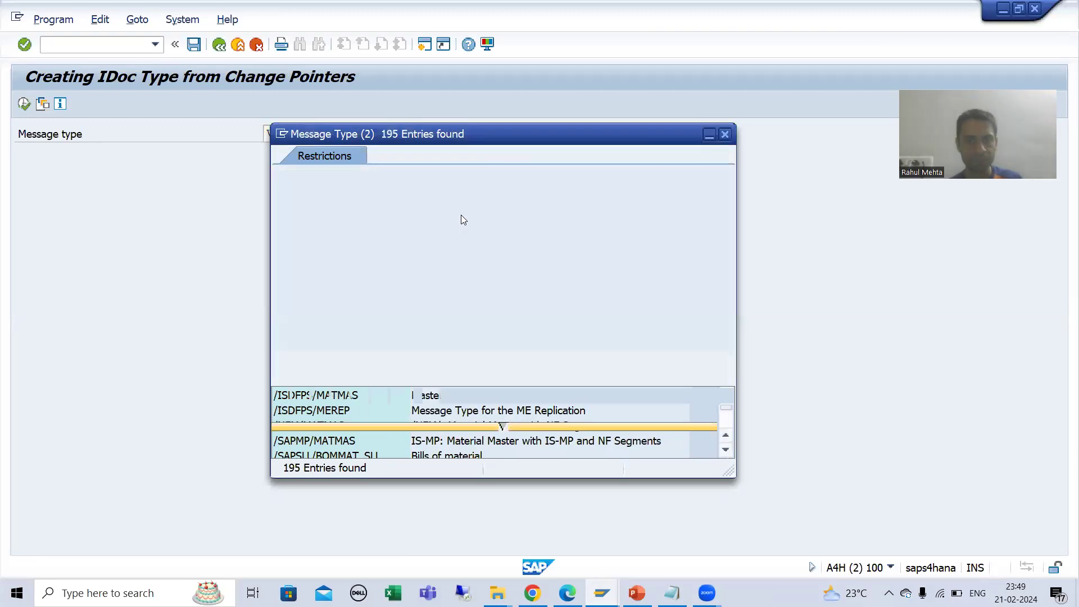
pyautogui.click(430, 217)
pyautogui.write('*')
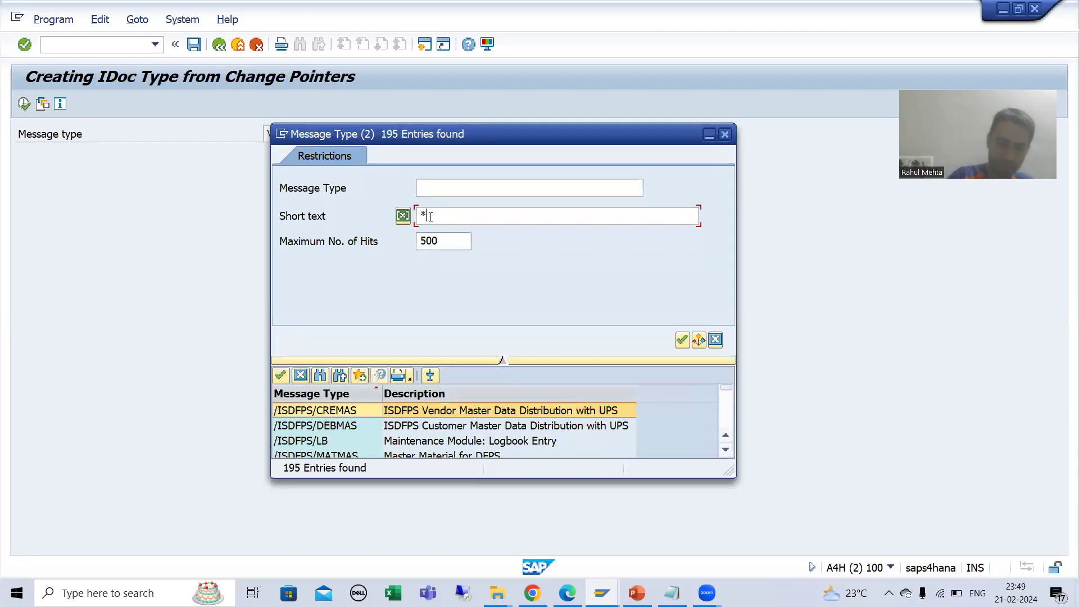
pyautogui.write('vendor*')
pyautogui.press('Return')
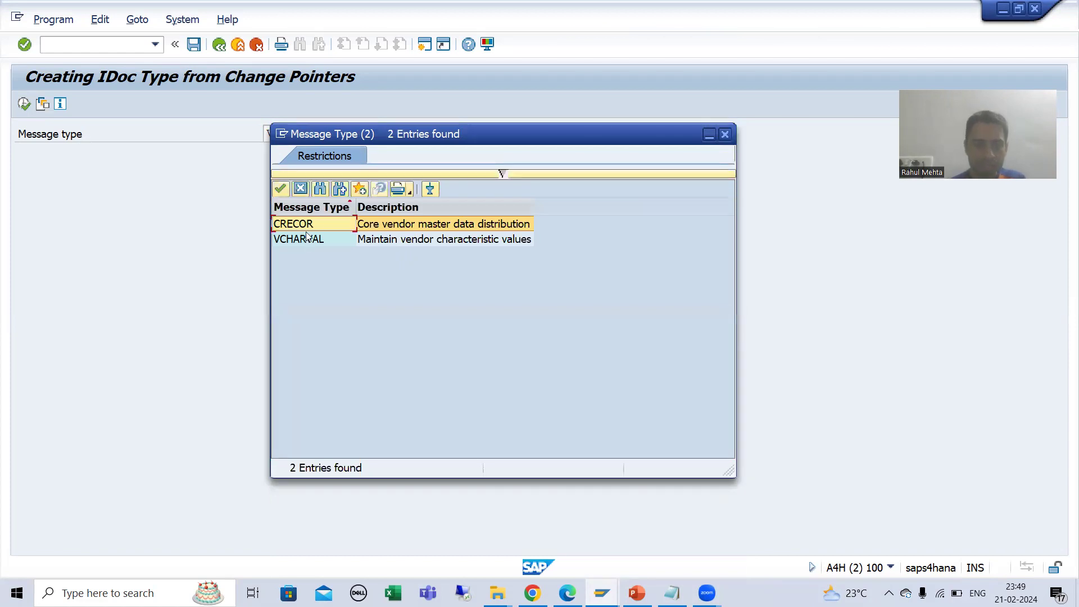
pyautogui.doubleClick(383, 239)
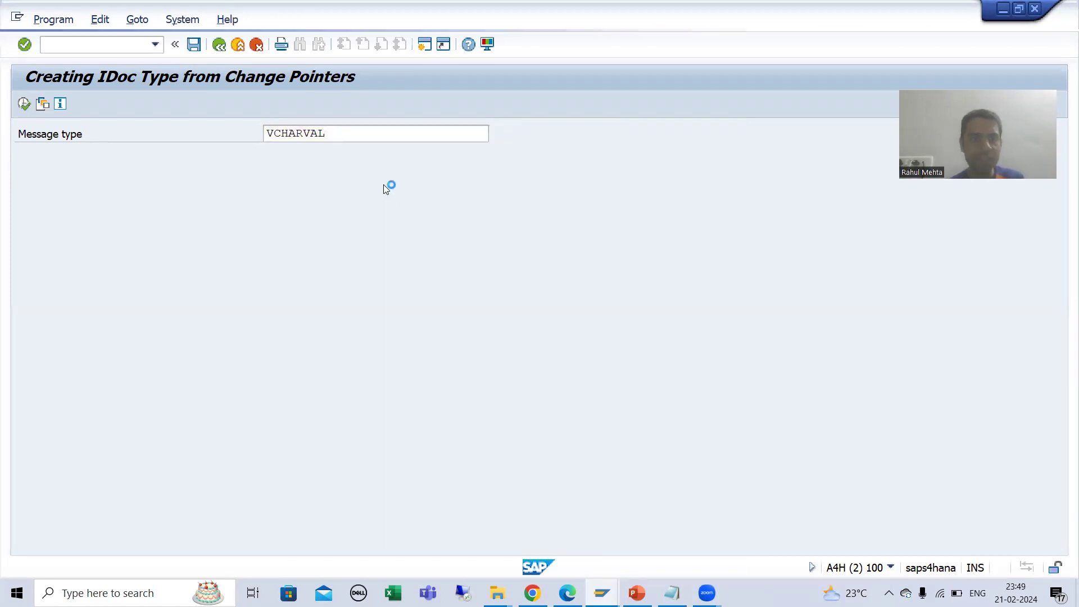
pyautogui.doubleClick(328, 138)
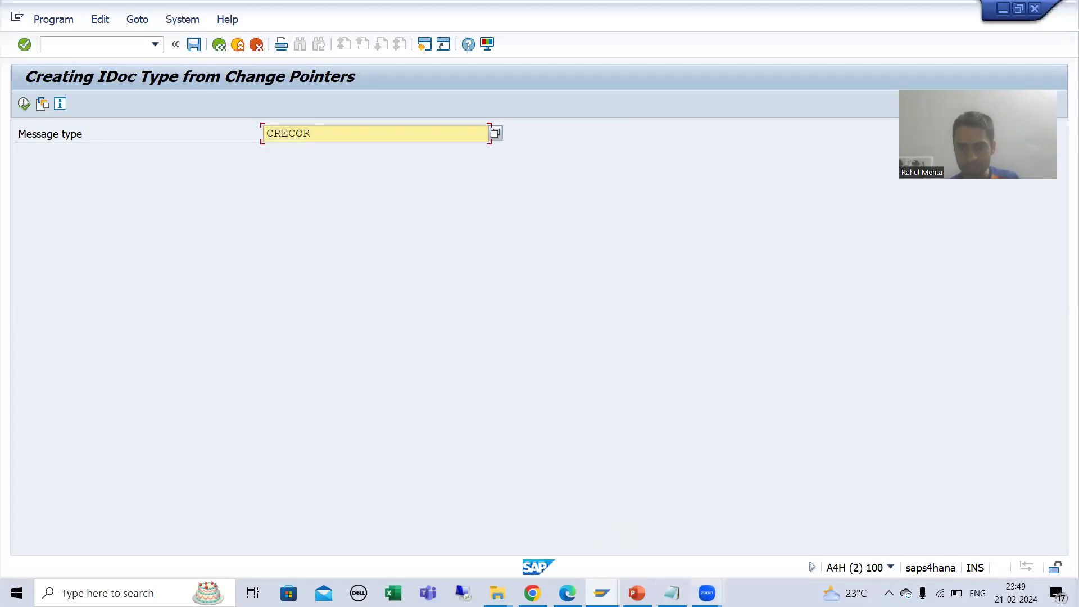
# - Switch to Notepad and write "Vendor -> CRECOR" on the line below the Materials entry
pyautogui.click(672, 593)
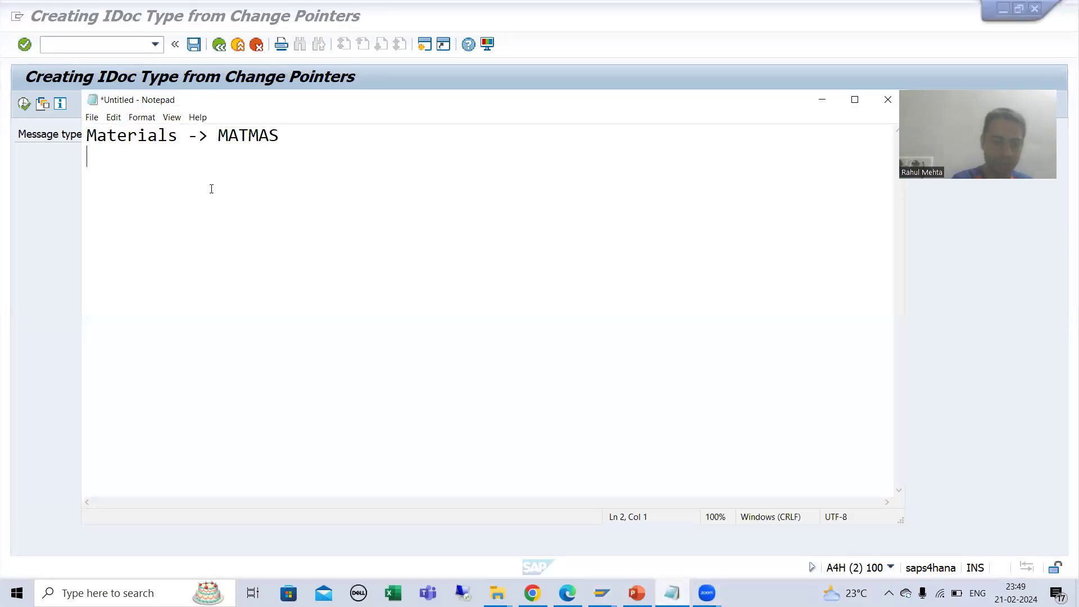
pyautogui.write('Venbdo')
pyautogui.press('BackSpace')
pyautogui.press('BackSpace')
pyautogui.press('BackSpace')
pyautogui.write('d')
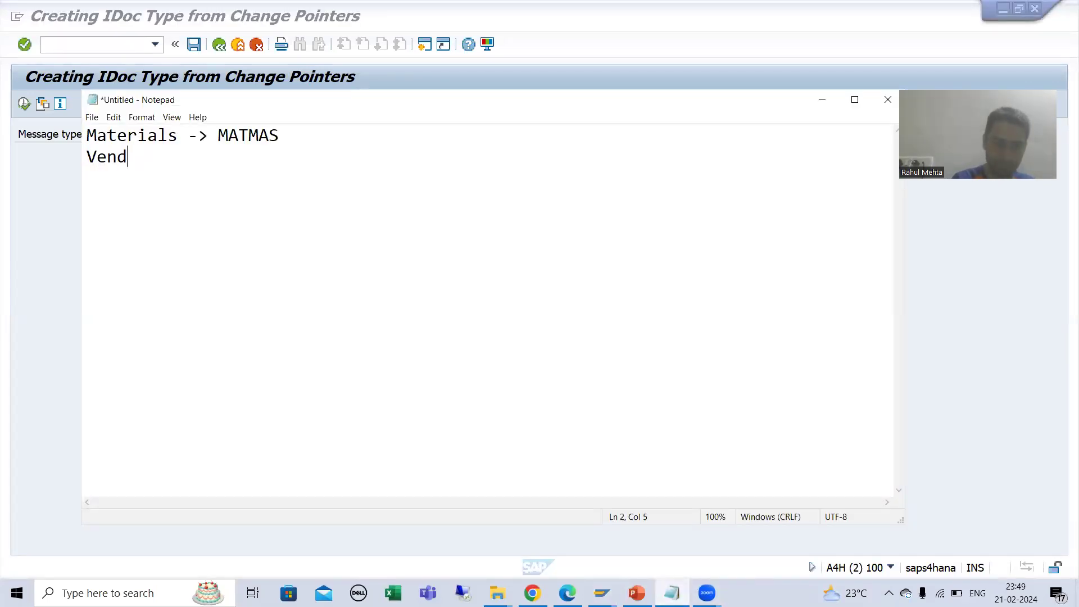
pyautogui.write('or -<')
pyautogui.press('BackSpace')
pyautogui.write('> ')
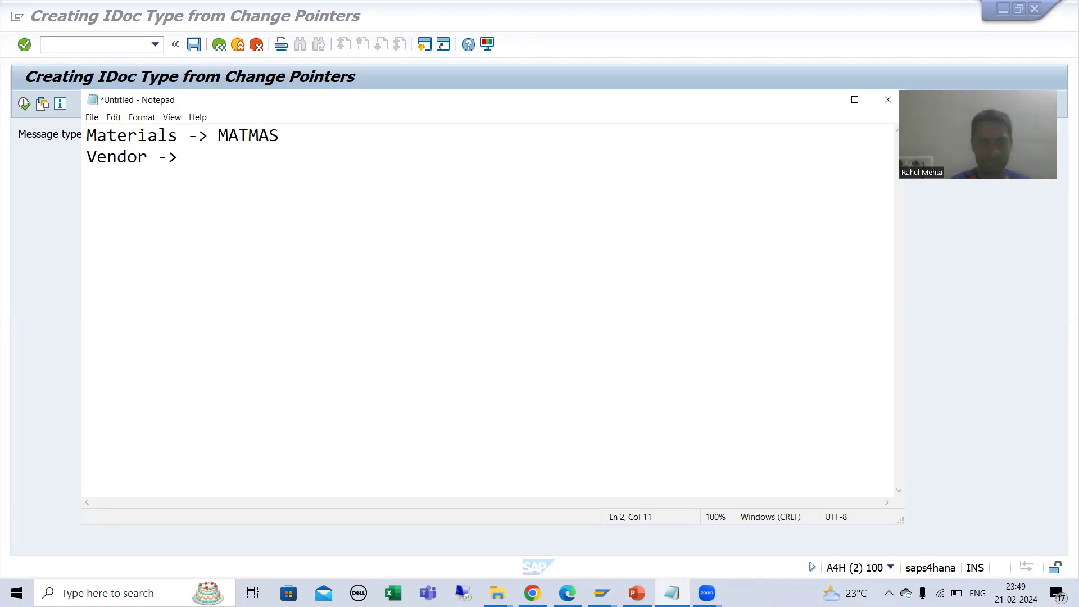
pyautogui.write('CRECOR')
pyautogui.click(132, 141)
pyautogui.click(234, 132)
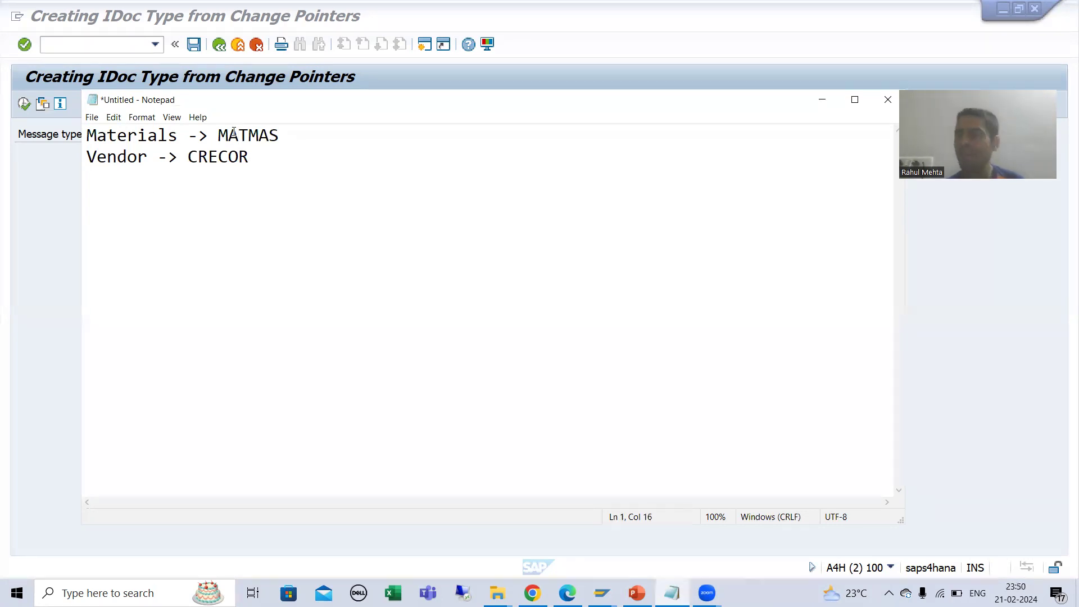
pyautogui.click(127, 157)
pyautogui.click(216, 171)
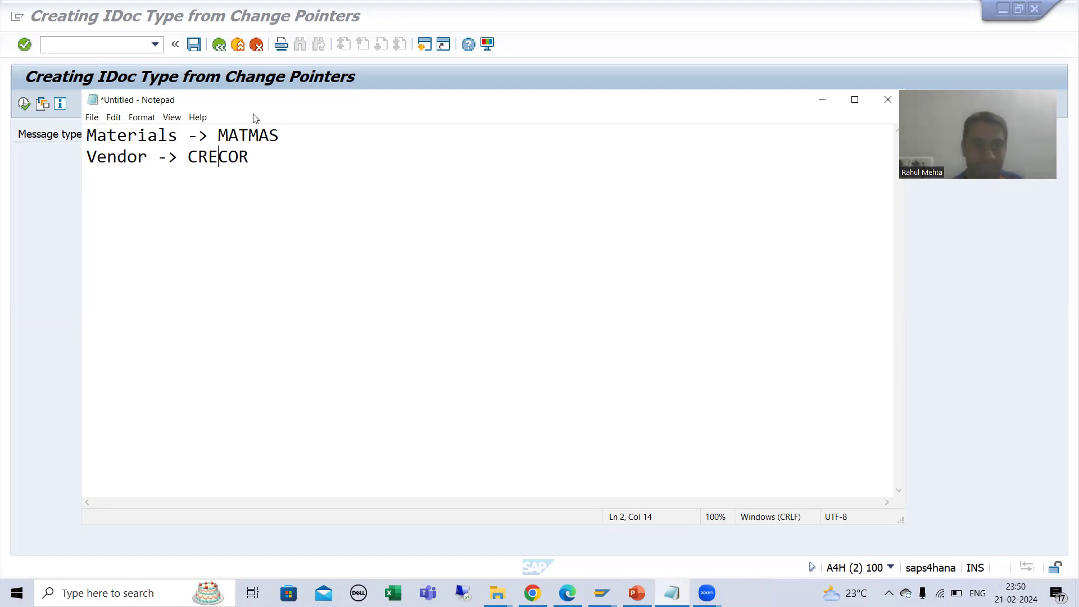
pyautogui.moveTo(88, 136); pyautogui.dragTo(156, 143)
pyautogui.click(150, 139)
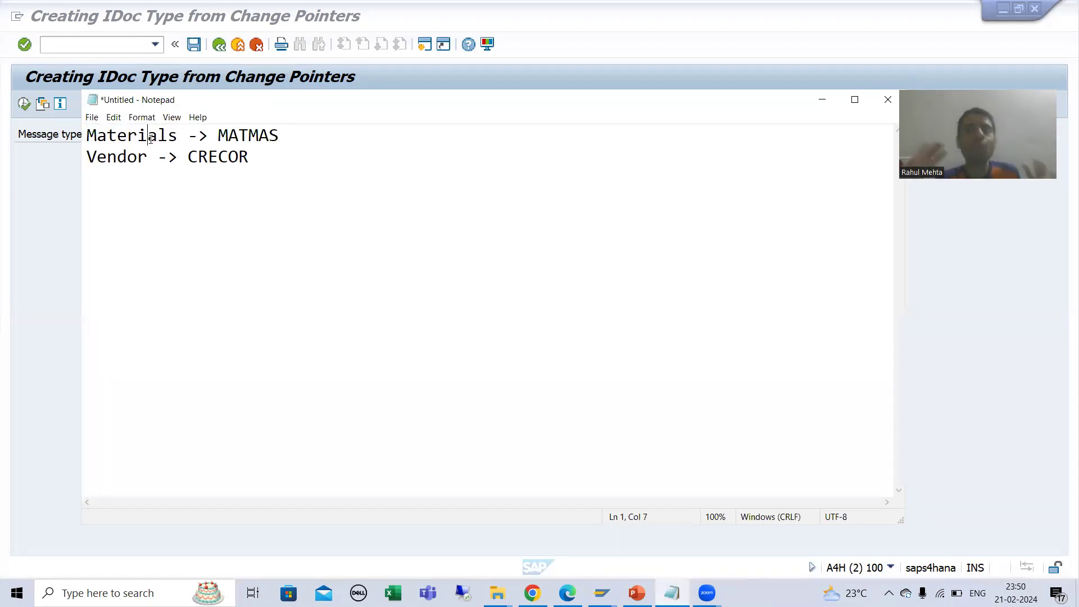
pyautogui.click(139, 156)
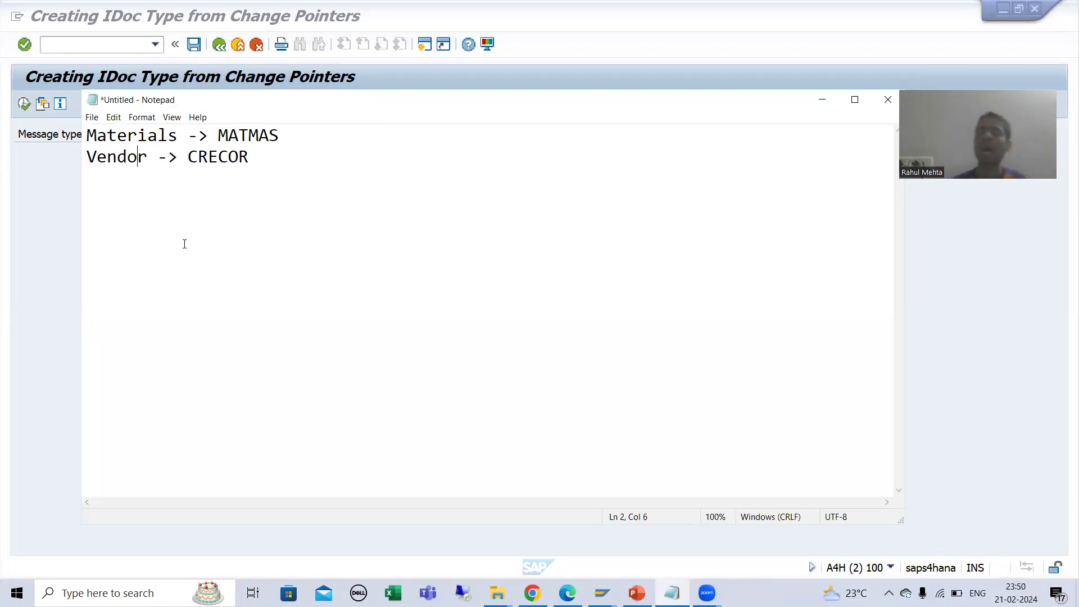
# - Add two line breaks after the Vendor entry in the notes
pyautogui.click(256, 155)
pyautogui.press('Return')
pyautogui.press('Return')
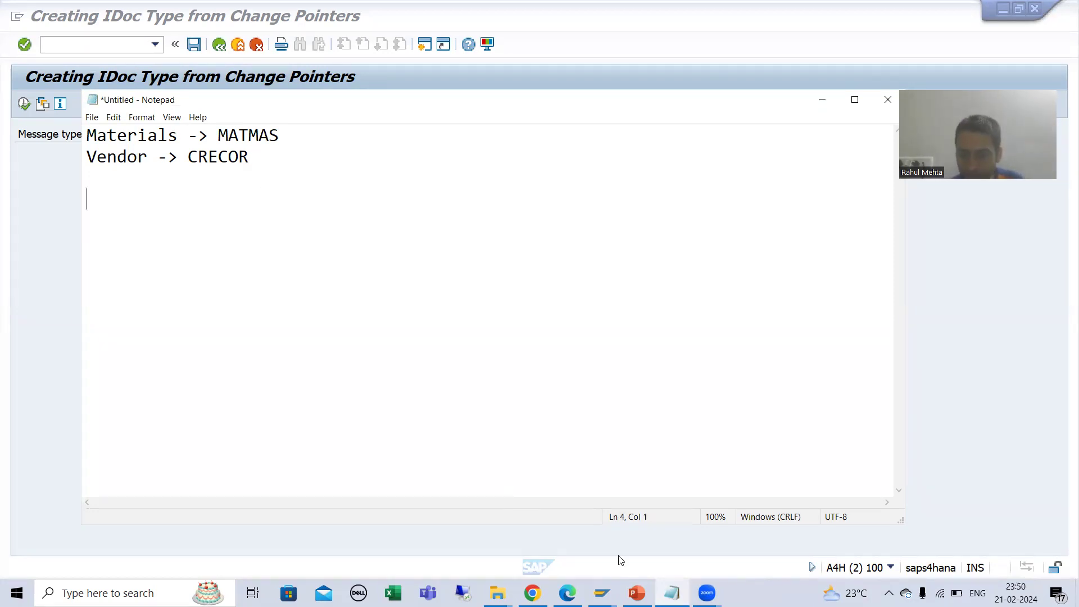
# - Check the change pointer configuration steps slide in PowerPoint, and switch to the Activate Change Pointers Generally session in SAP
pyautogui.click(637, 593)
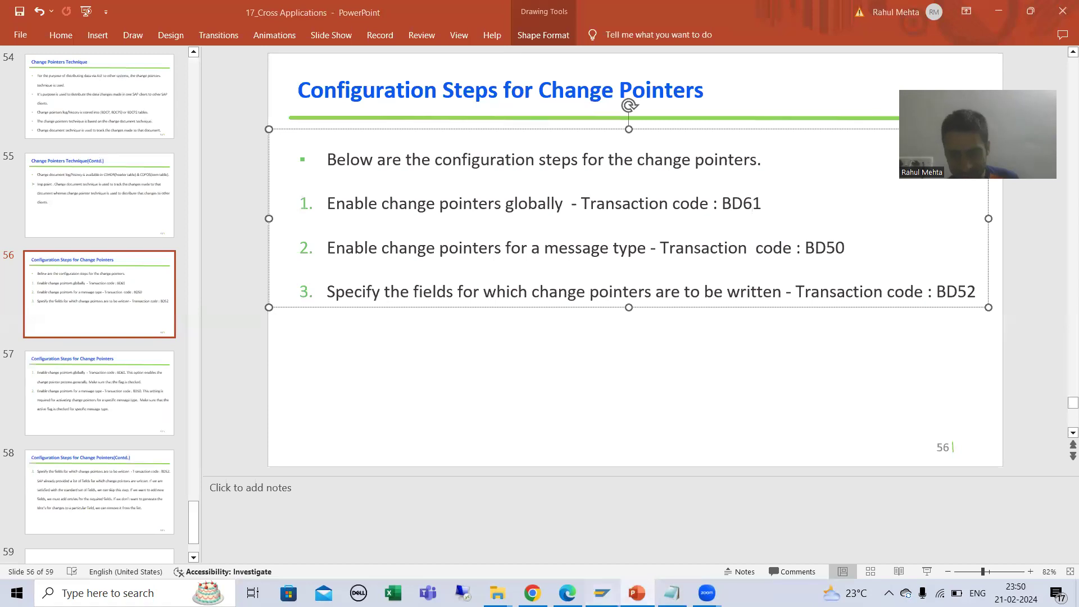
pyautogui.moveTo(602, 593)
pyautogui.click(583, 524)
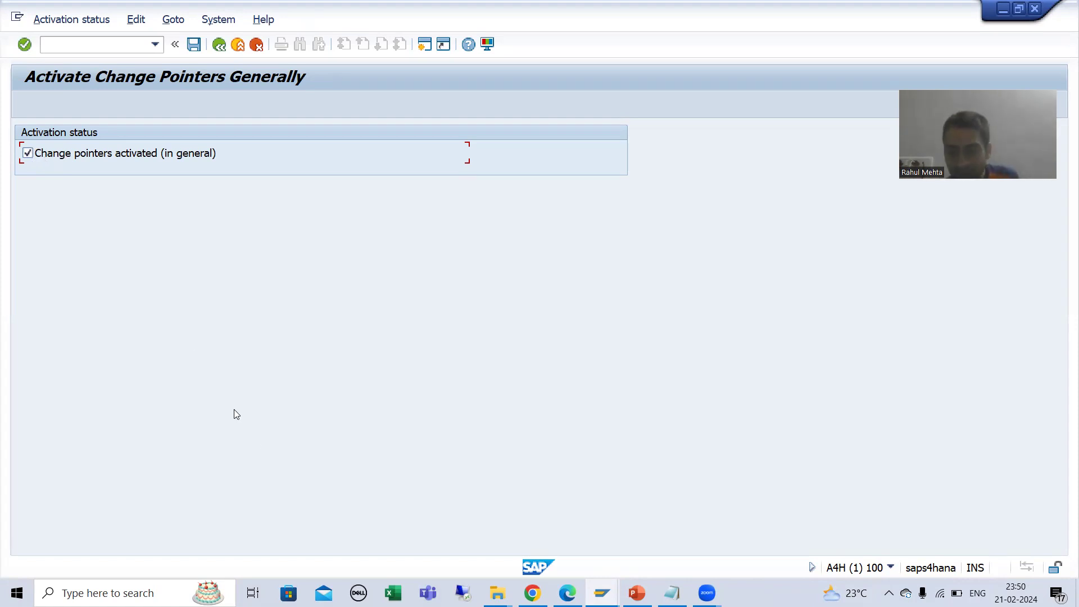
# - Switch to Notepad, review the Materials and Vendor message type entries, and return to the SAP session
pyautogui.click(669, 590)
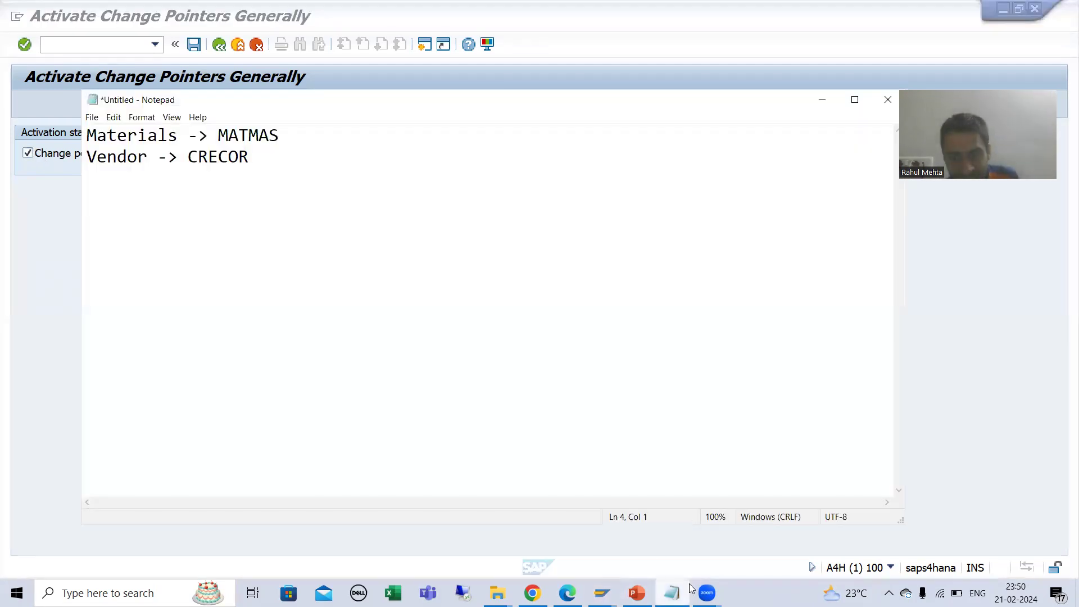
pyautogui.moveTo(87, 135); pyautogui.dragTo(179, 134)
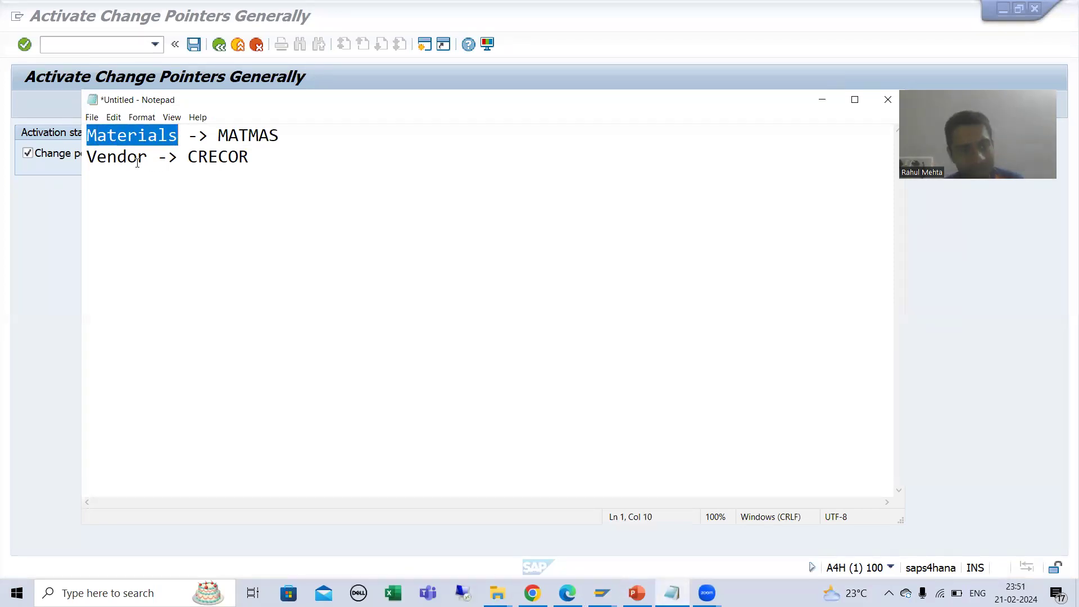
pyautogui.click(117, 158)
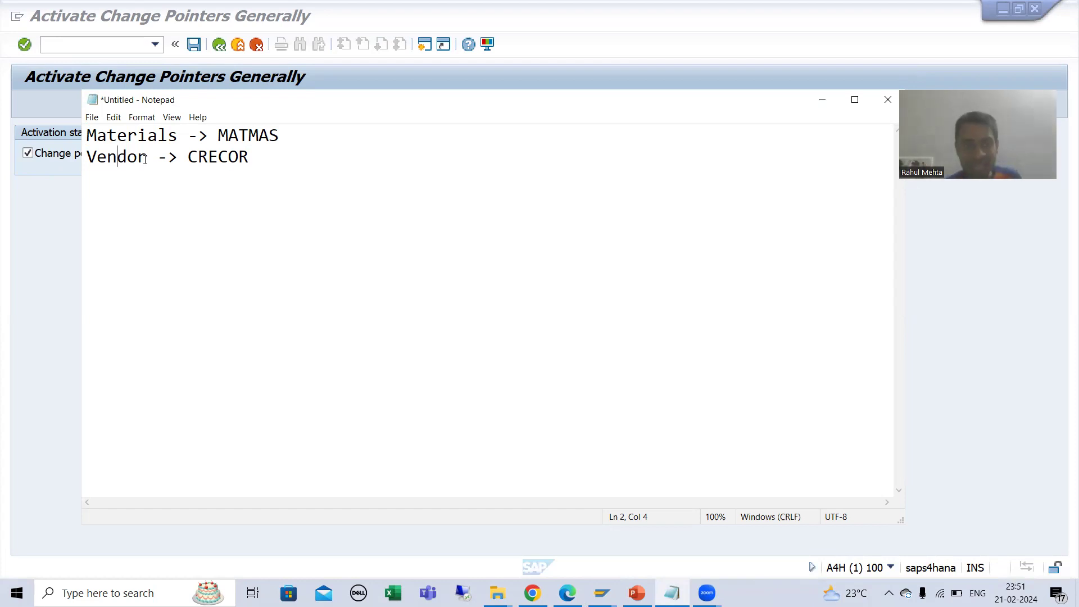
pyautogui.click(147, 139)
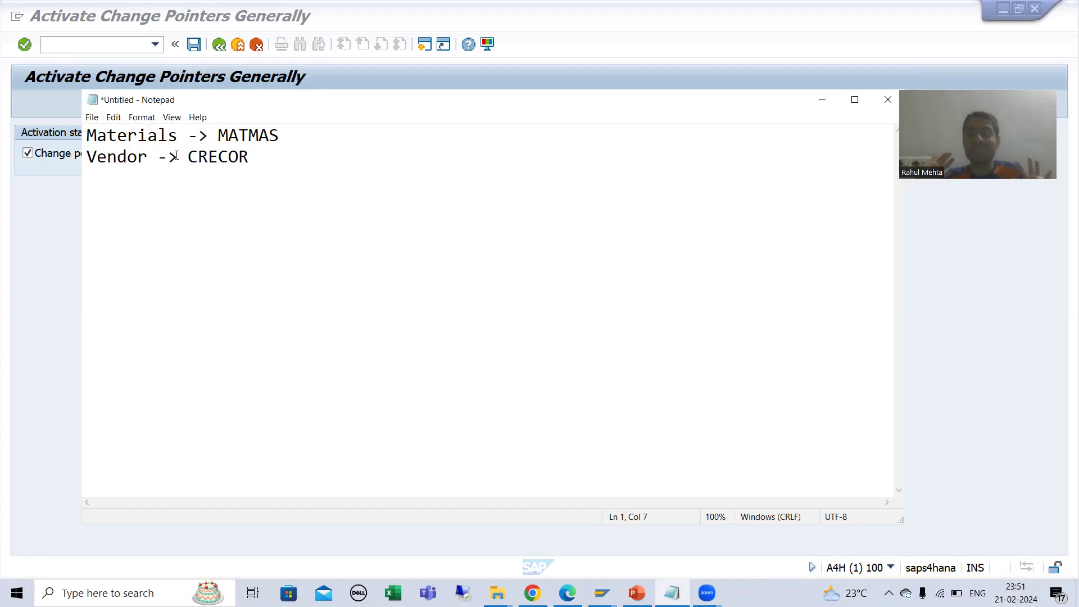
pyautogui.click(145, 157)
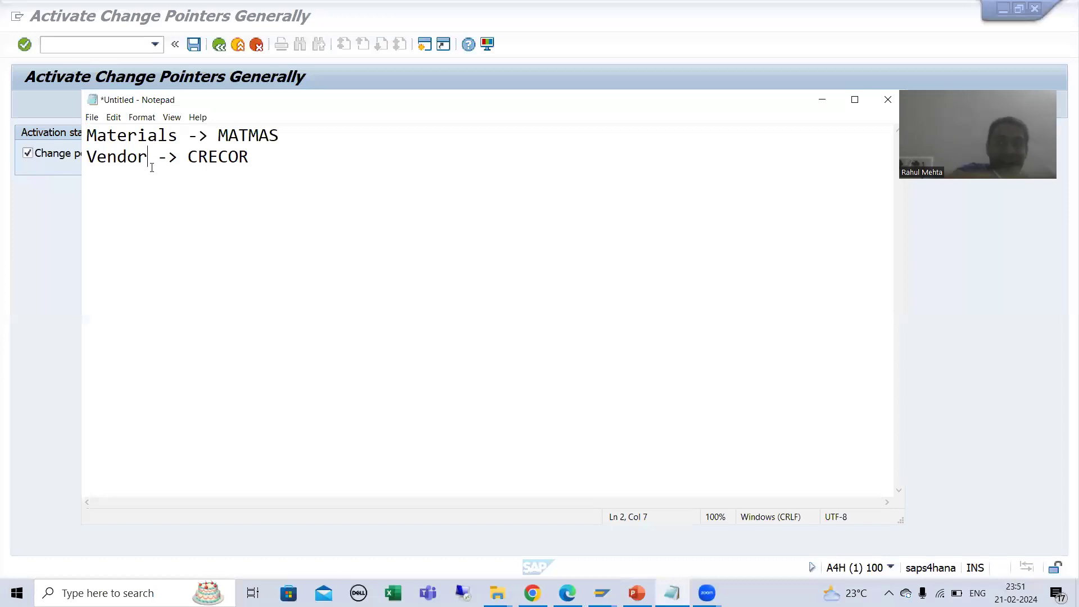
pyautogui.click(254, 158)
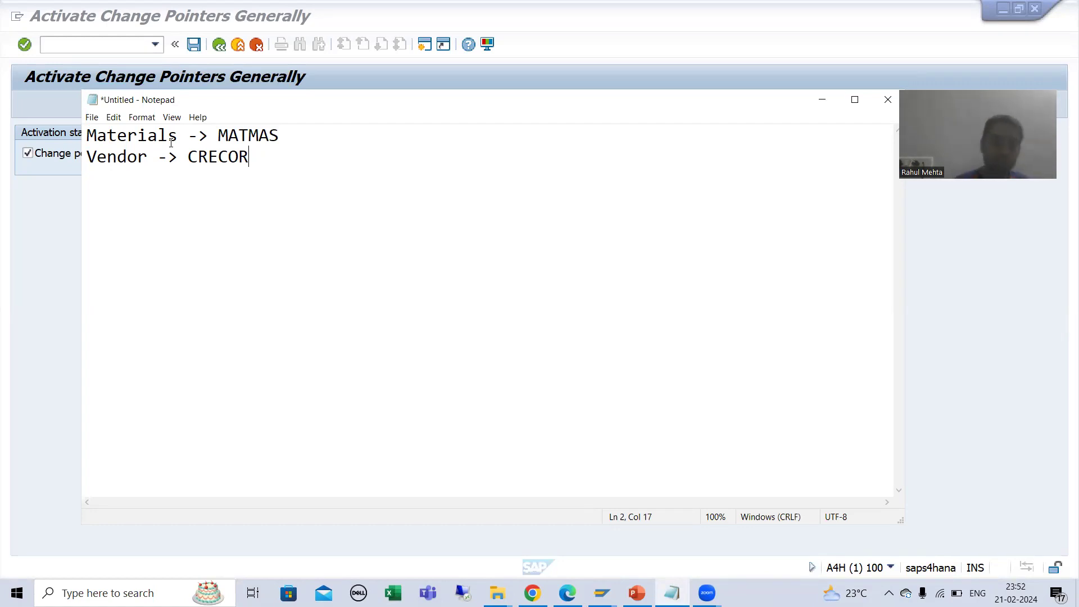
pyautogui.click(38, 166)
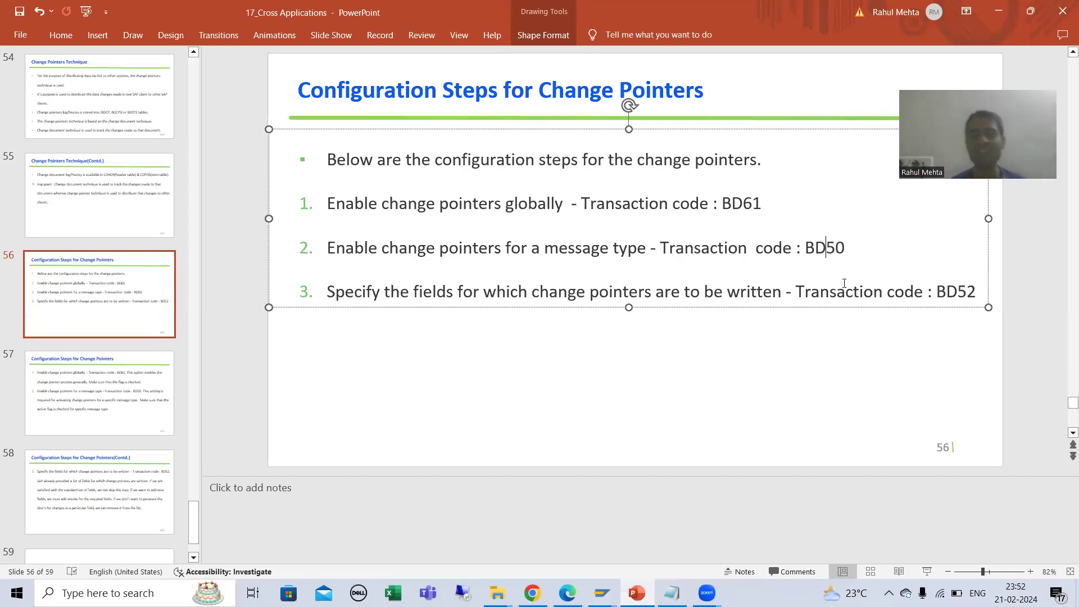
# - Switch to SAP and open transaction BD50 in a new session with /obd50
pyautogui.hotkey('alt', 'Tab')
pyautogui.click(104, 46)
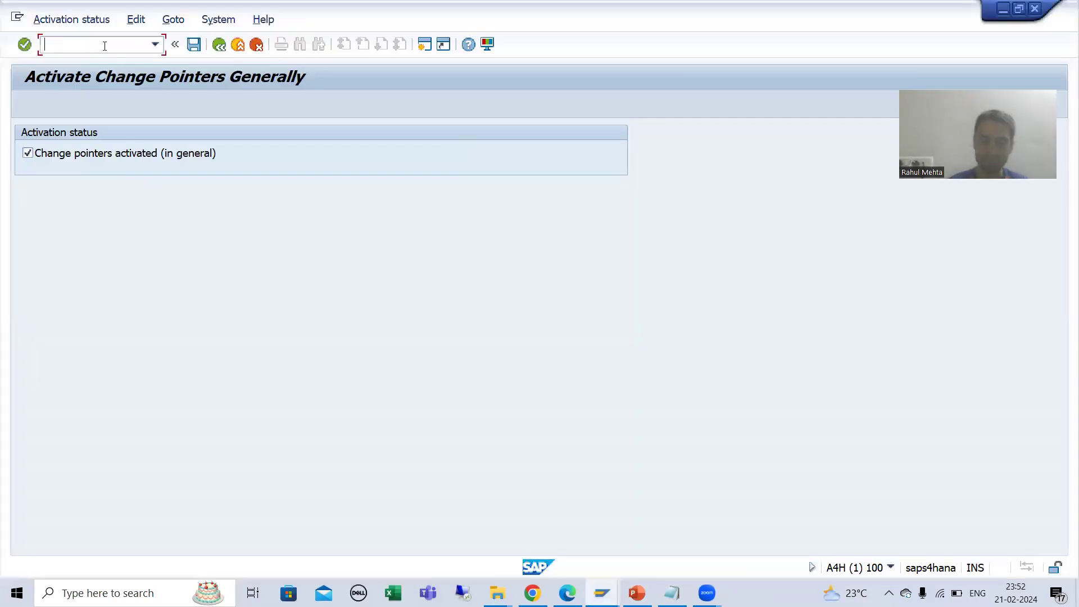
pyautogui.write('/obd5')
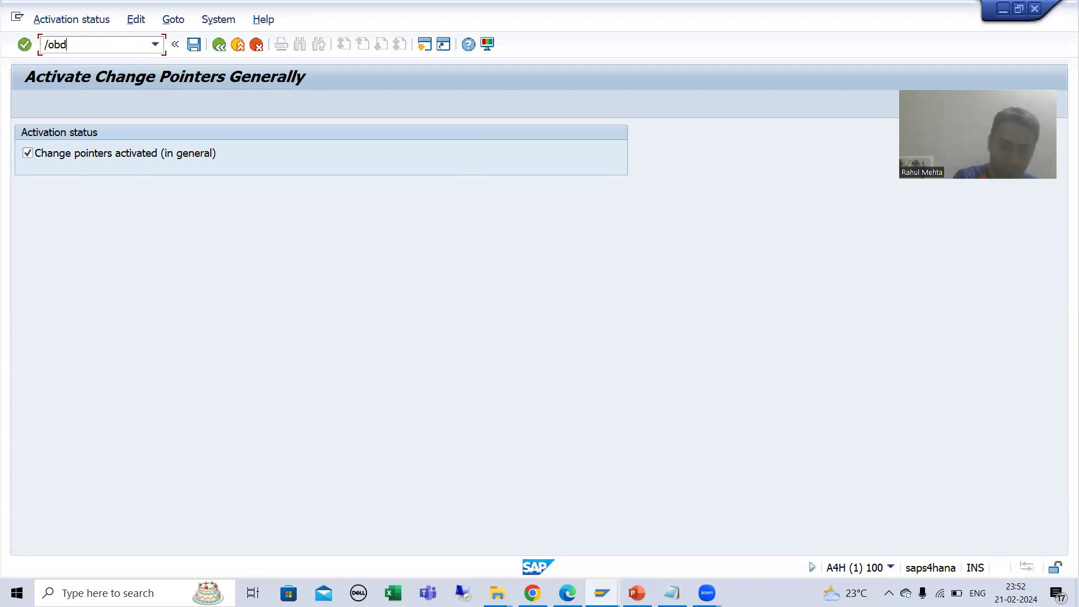
pyautogui.write('0')
pyautogui.press('Return')
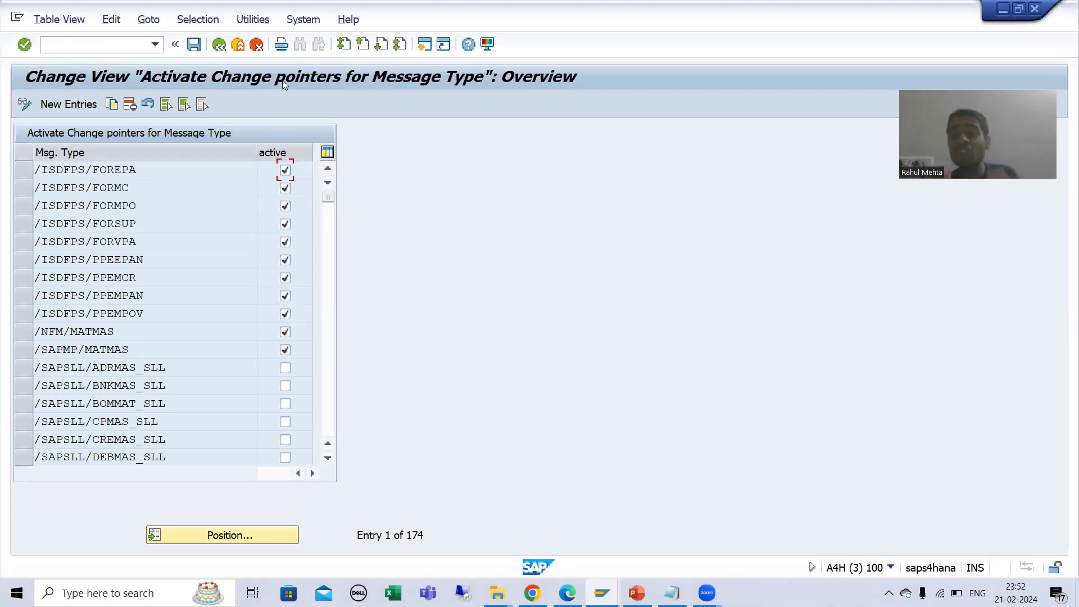
# - Position the list of message types at MATMAS to check whether its change pointers are active
pyautogui.click(250, 534)
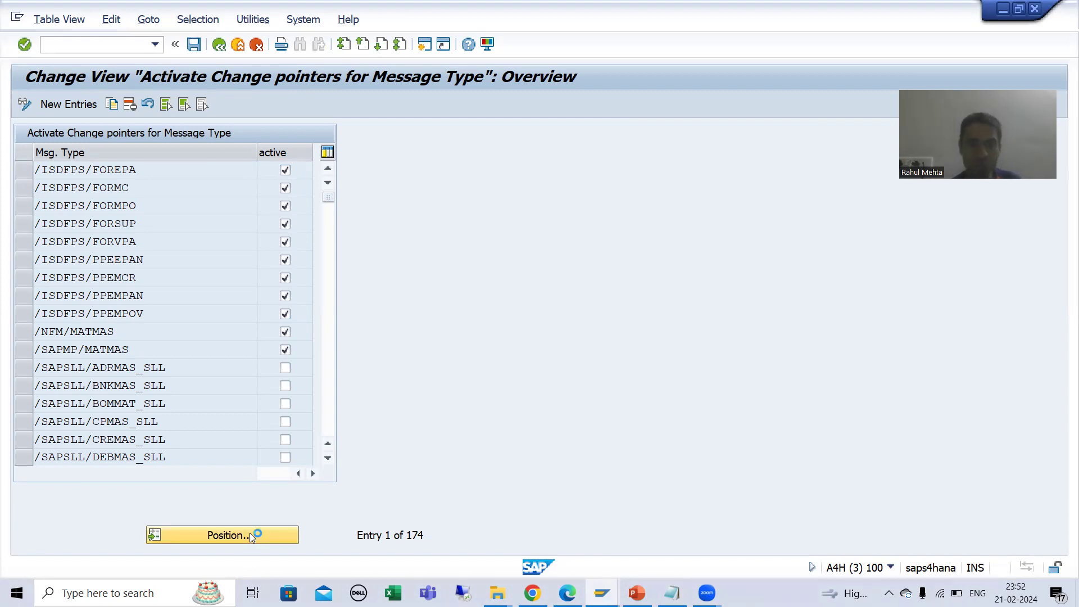
pyautogui.write('MATMAS')
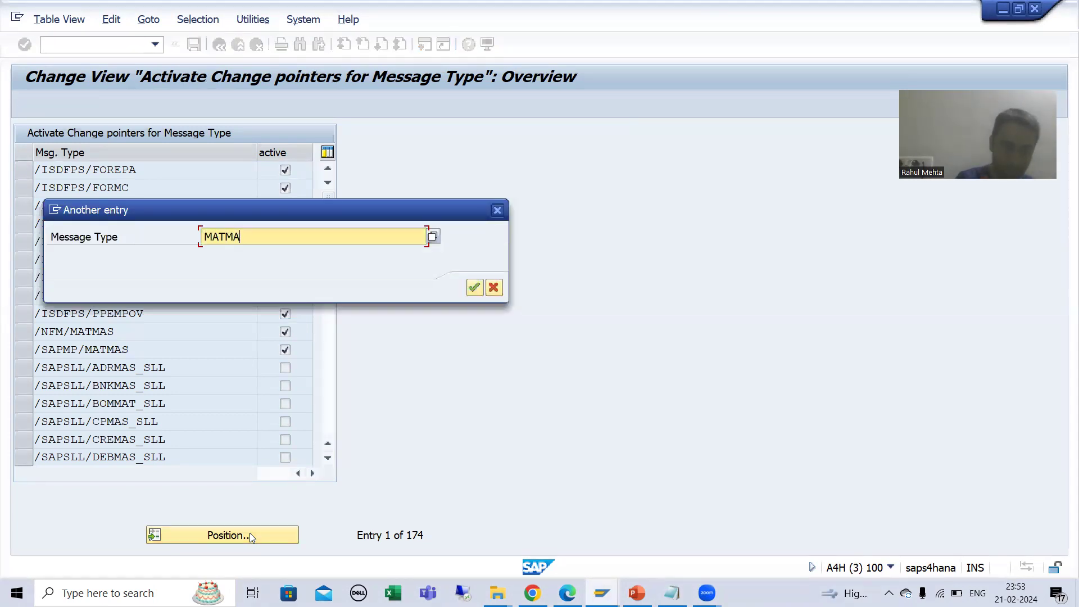
pyautogui.press('Return')
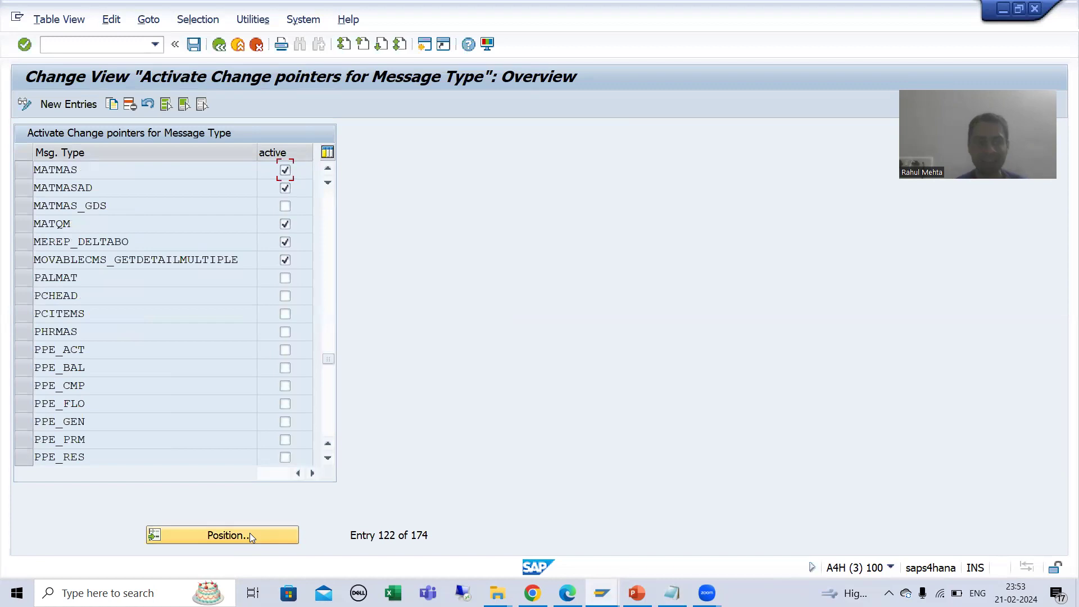
pyautogui.click(53, 172)
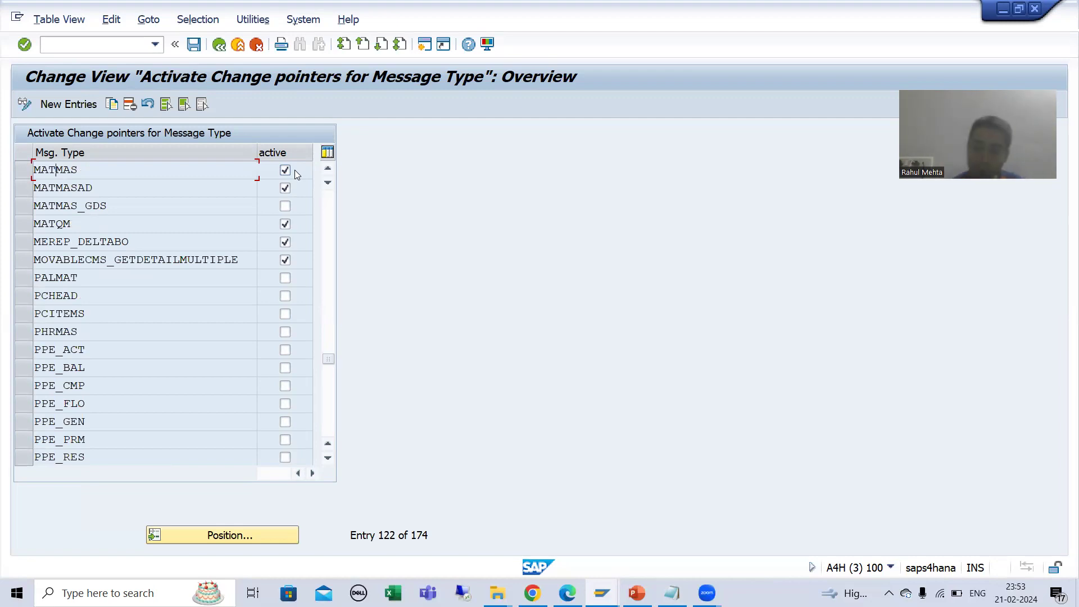
# - Review the Vendor message type entry in Notepad and check the general activation setting in the SAP Activate Change Pointers Generally session
pyautogui.click(672, 593)
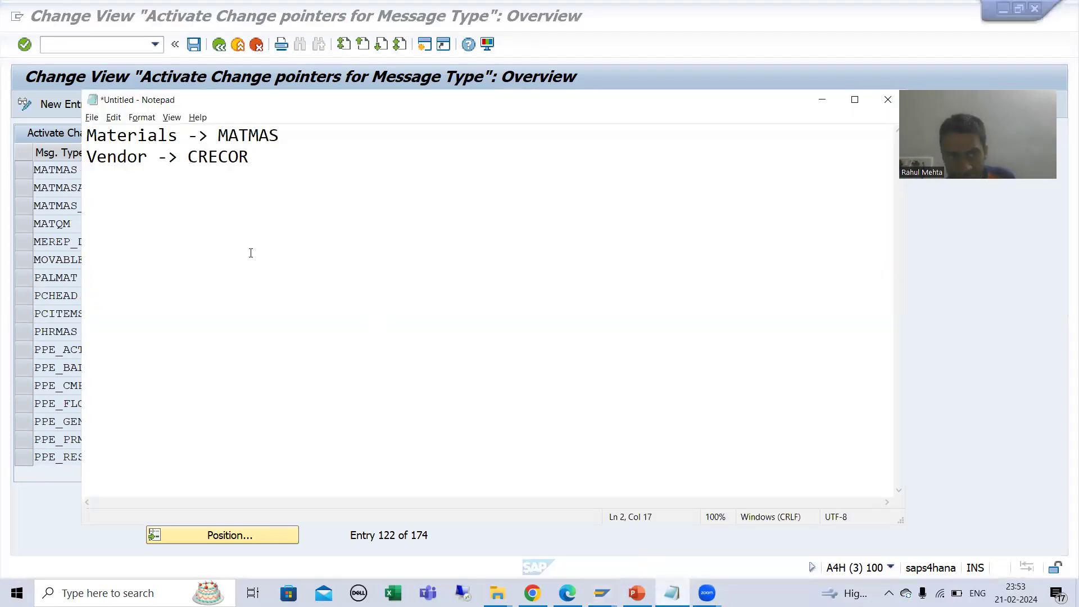
pyautogui.click(117, 157)
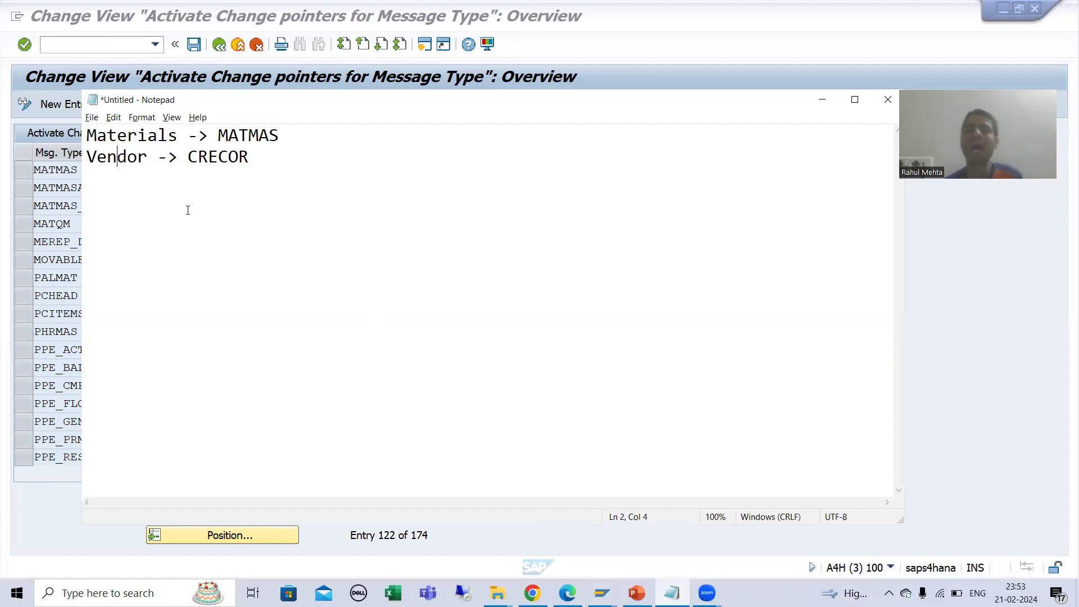
pyautogui.click(602, 593)
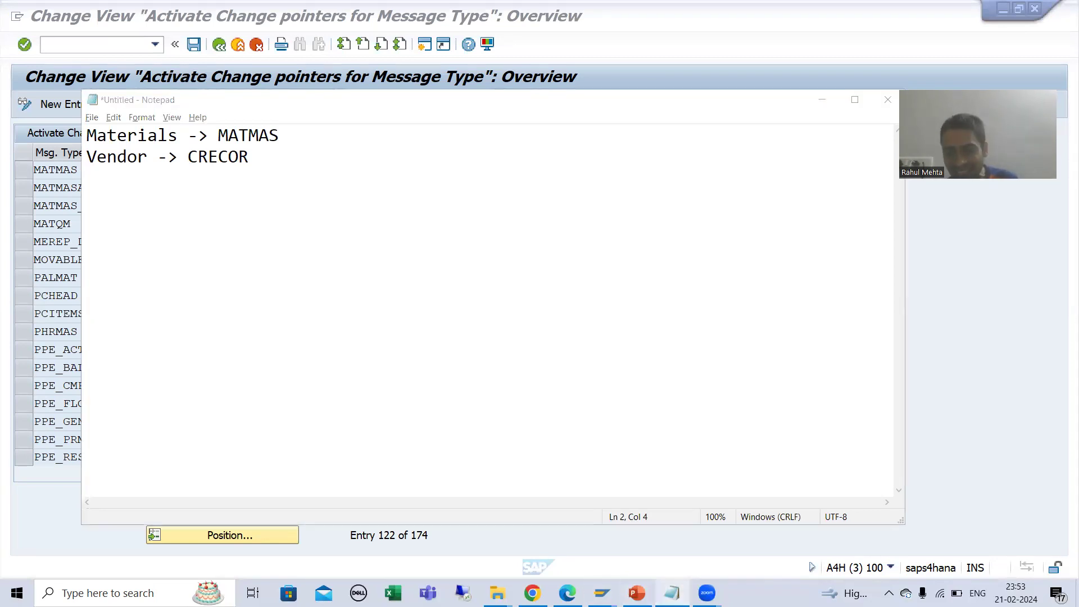
pyautogui.moveTo(602, 593)
pyautogui.click(576, 560)
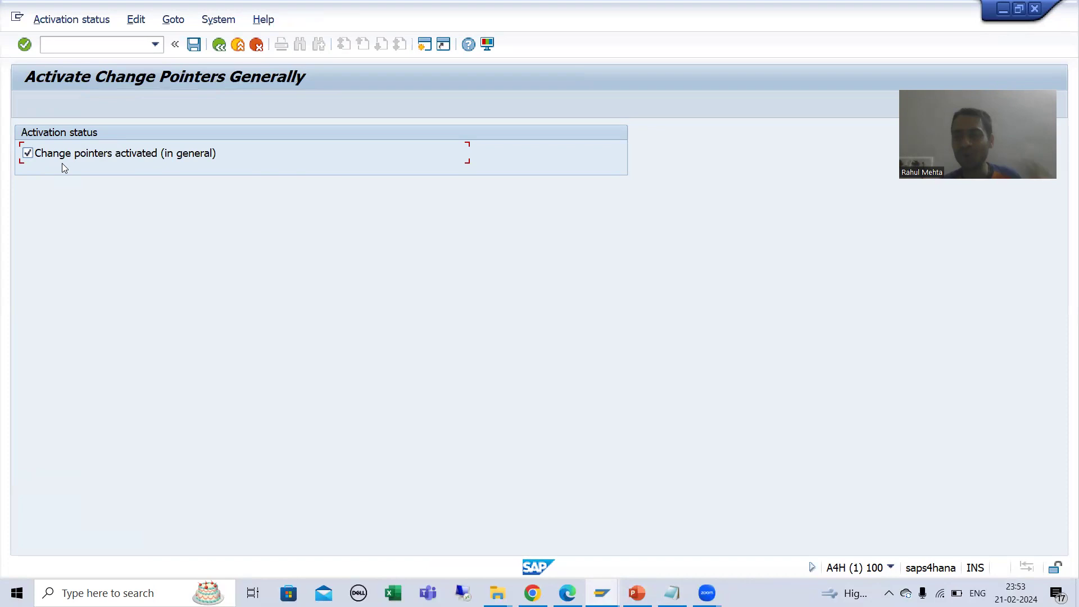
# - Deactivate change pointers for message type MATMAS in the BD50 session and save to the BD61 Changes customizing request A4HK903196
pyautogui.click(600, 590)
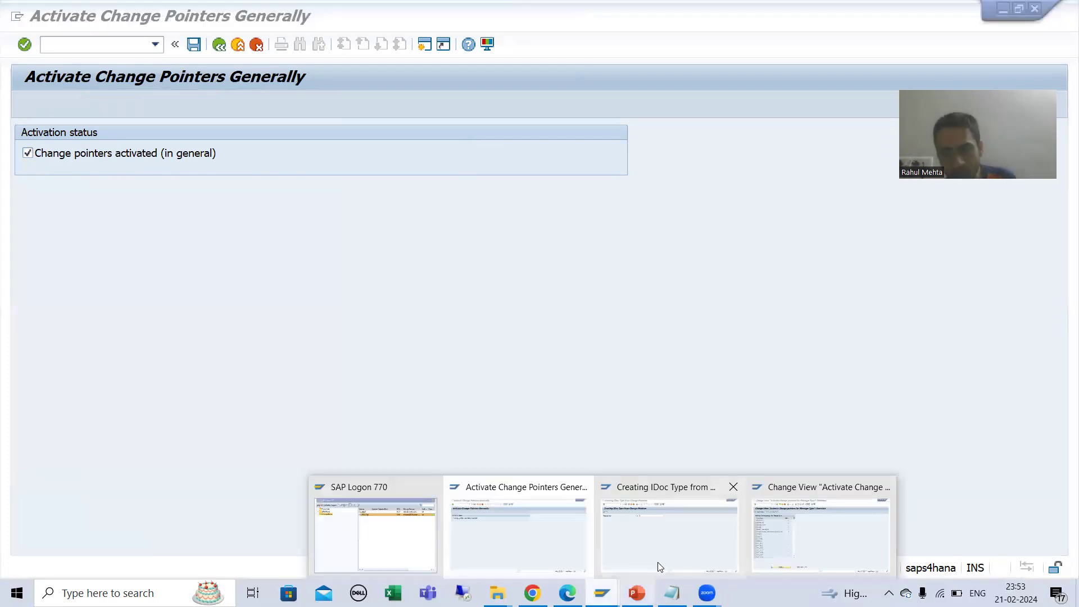
pyautogui.click(807, 536)
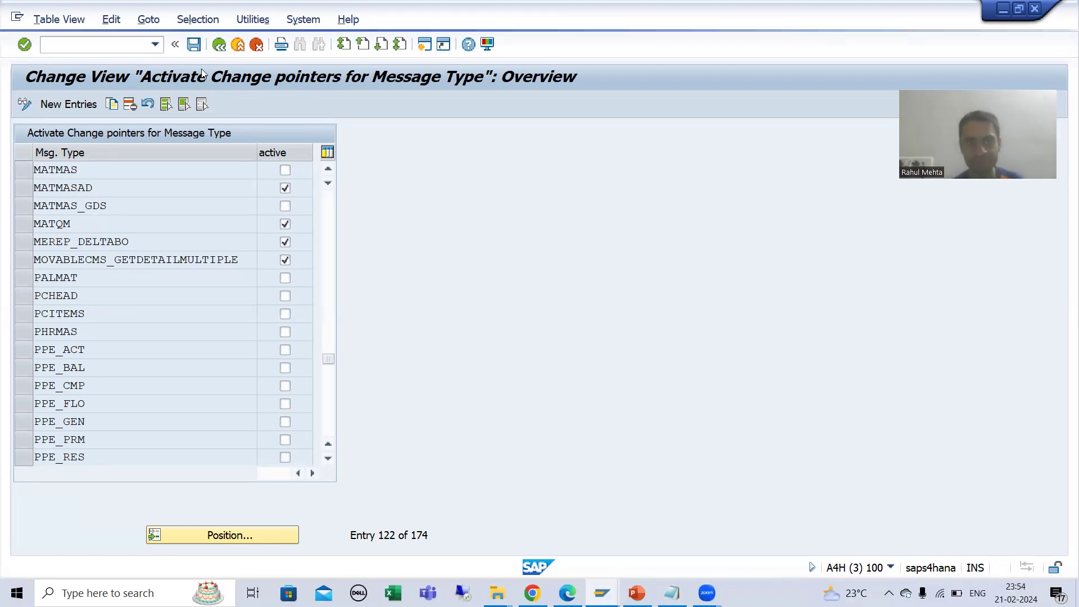
pyautogui.hotkey('ctrl', 's')
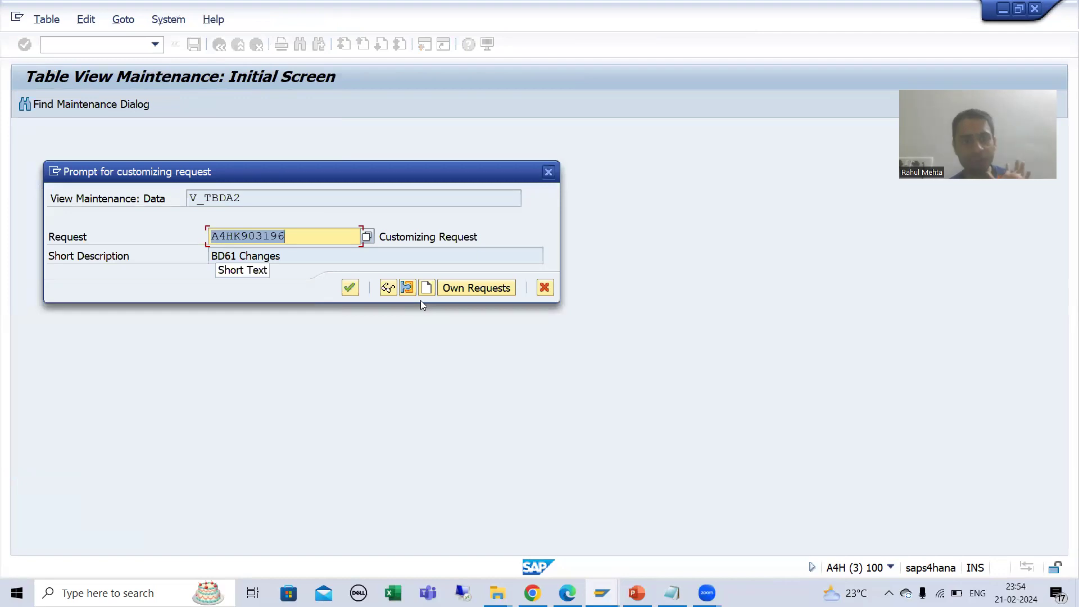
pyautogui.click(349, 288)
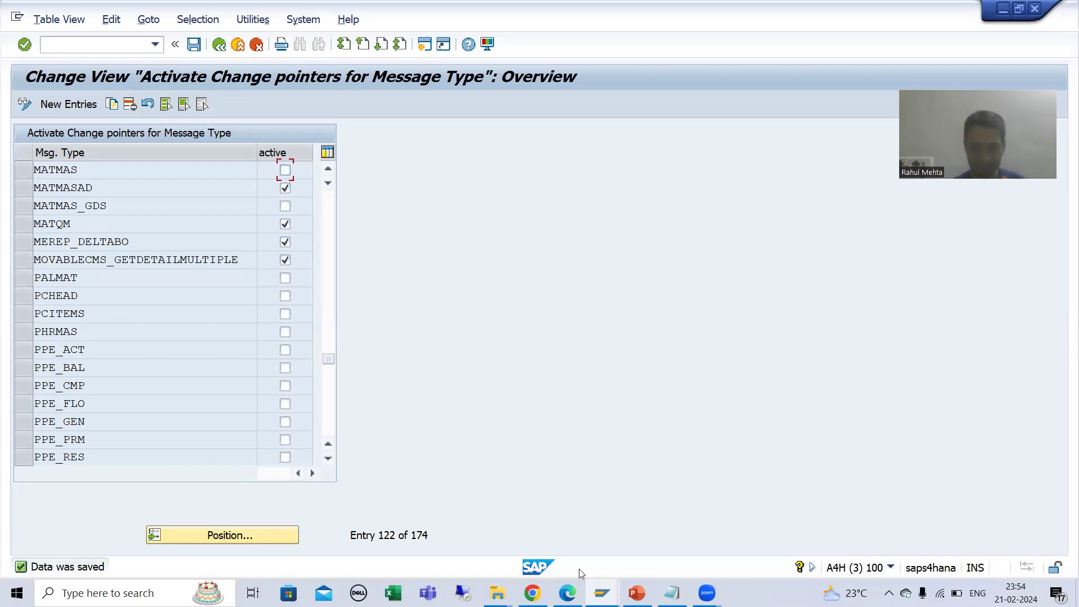
# - Open the Change Material transaction MM02 in a new session from the Activate Change Pointers Generally session
pyautogui.moveTo(601, 593)
pyautogui.click(526, 535)
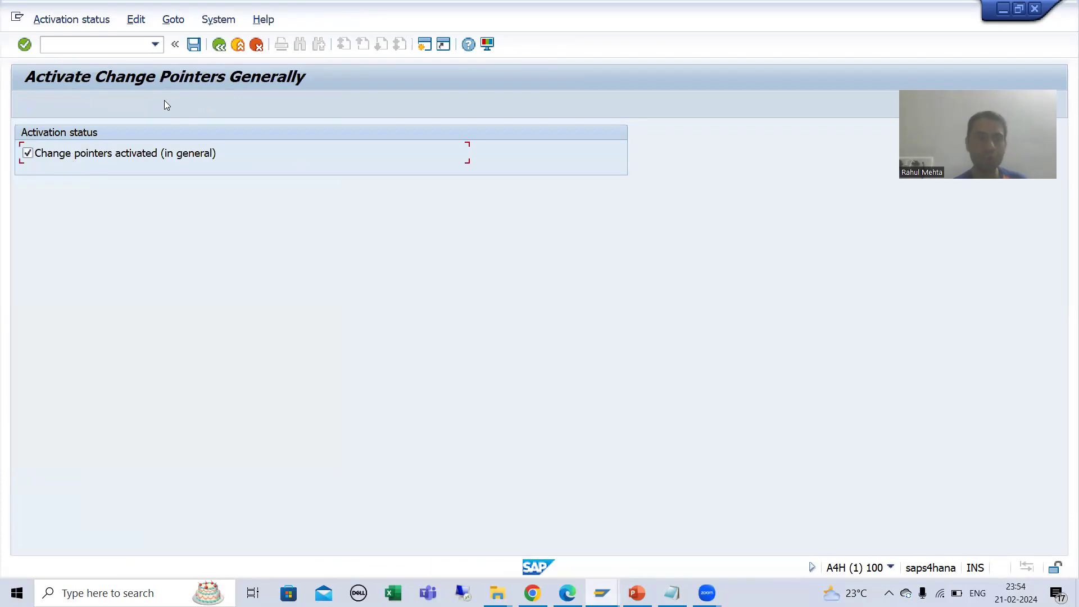
pyautogui.write('/nbd50')
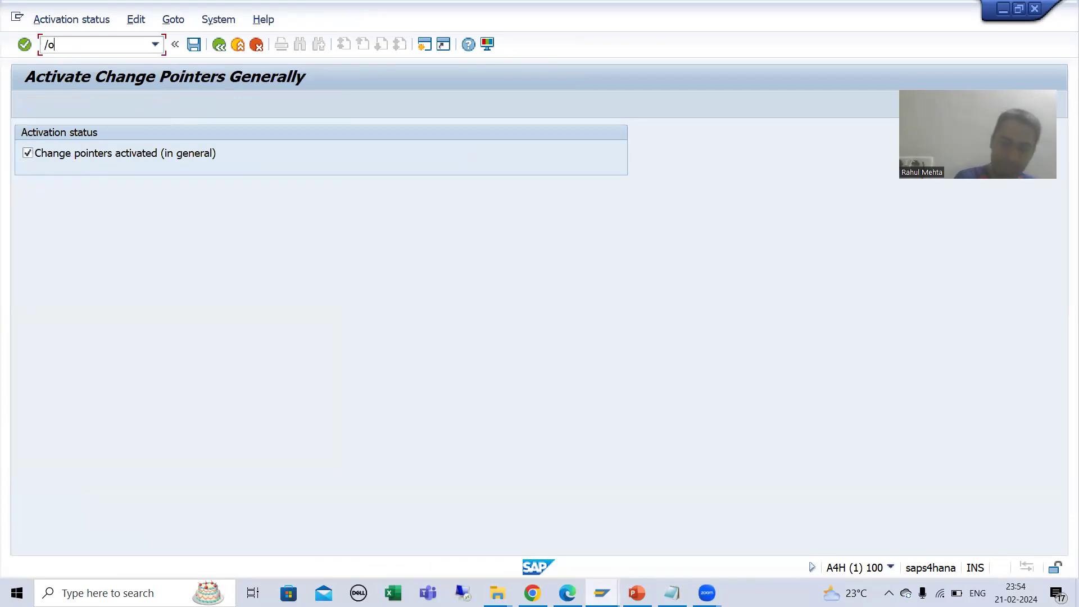
pyautogui.press('Return')
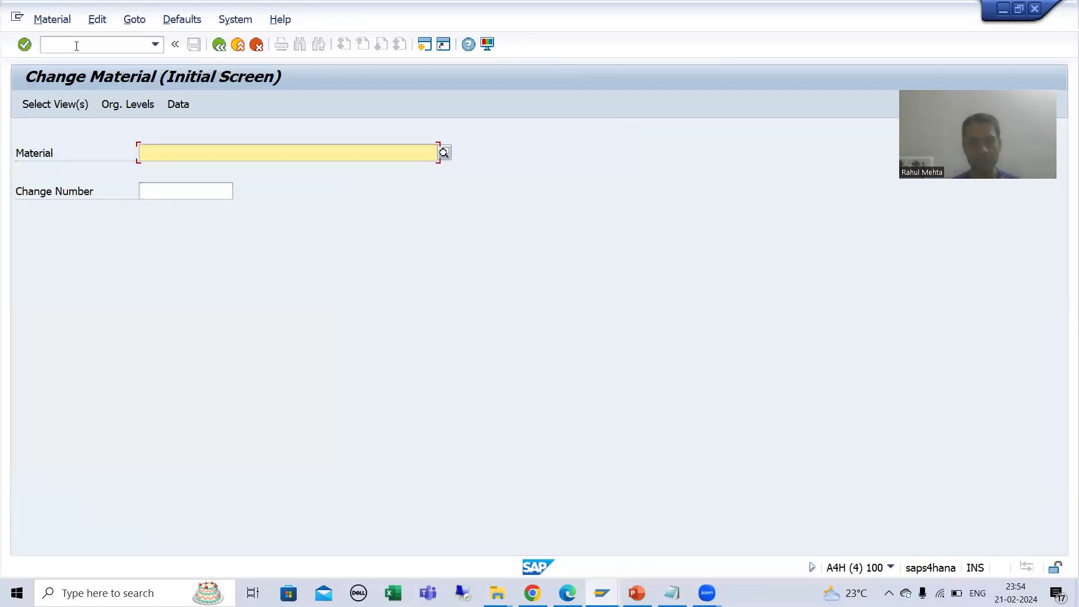
# - Open material SEND_40 for changing with the Basic Data 1 view
pyautogui.press('Down')
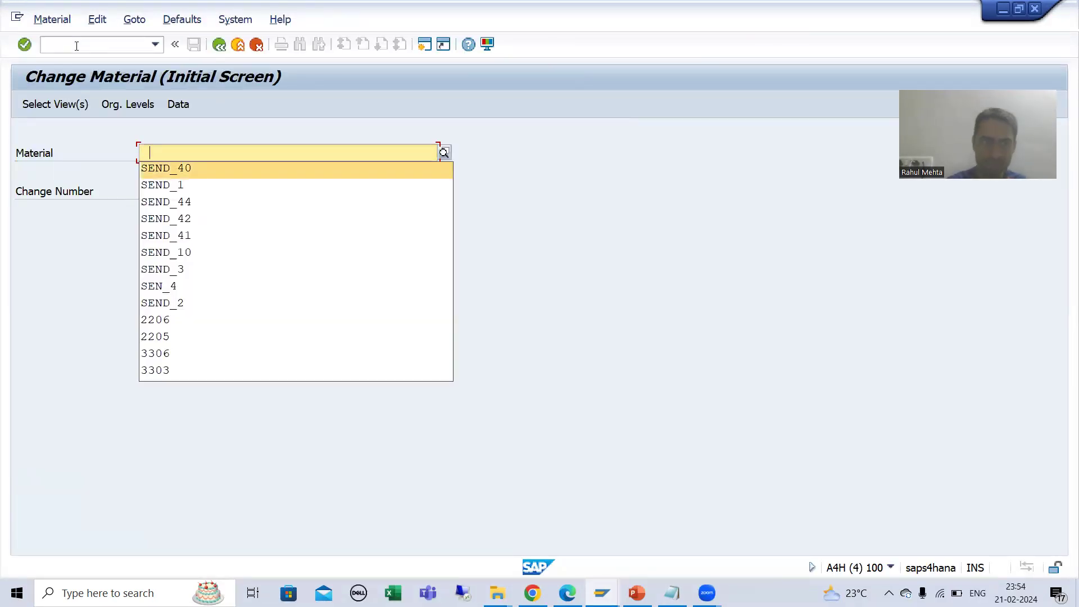
pyautogui.press('Return')
pyautogui.press('Return')
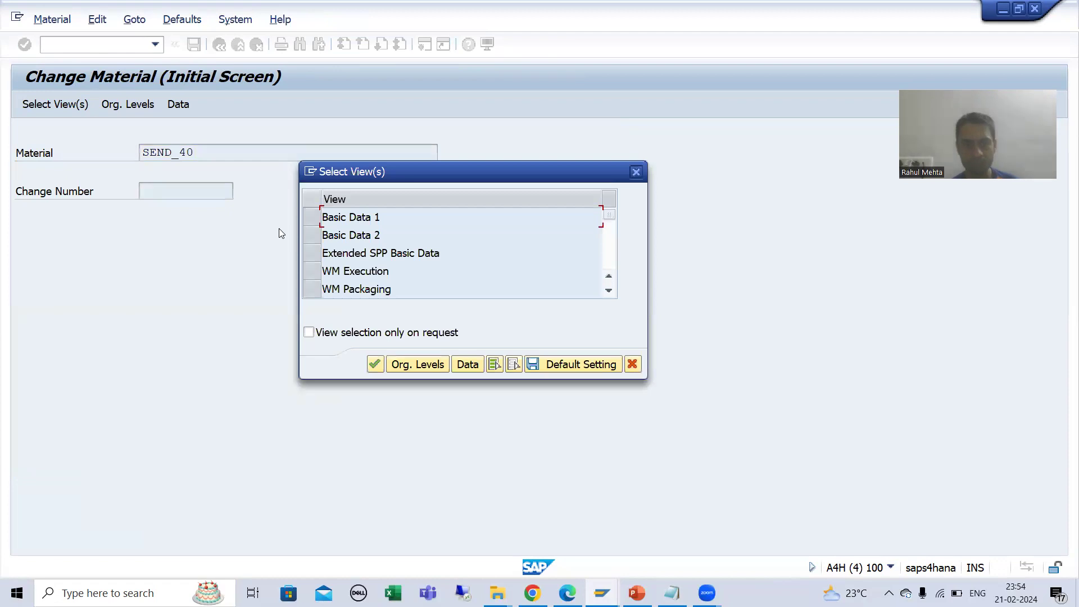
pyautogui.click(311, 222)
pyautogui.press('Return')
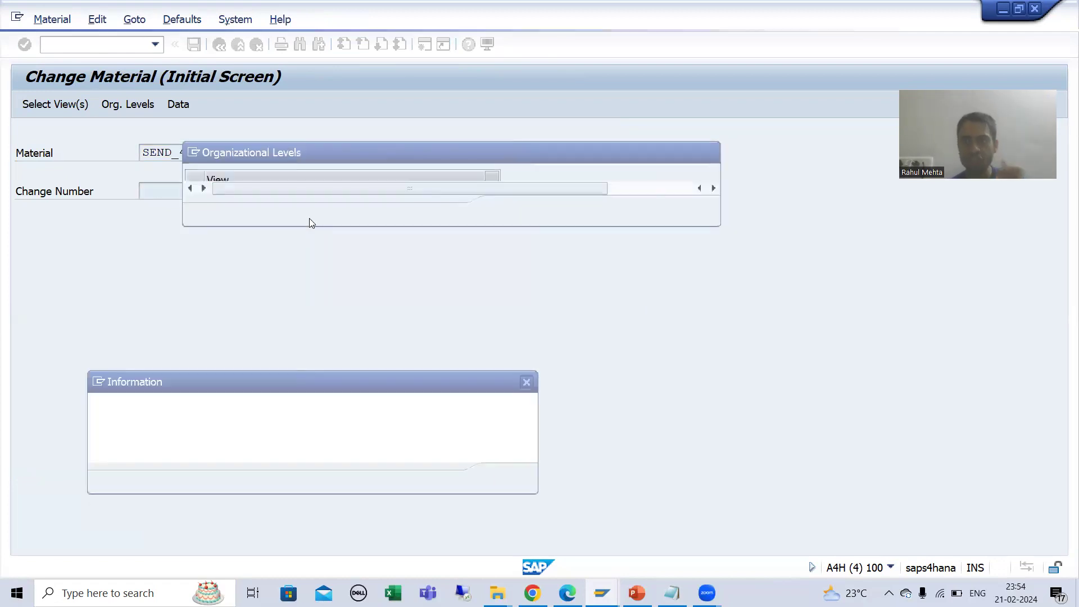
pyautogui.press('Return')
pyautogui.press('Return')
# - Shorten the description of material SEND_40 to Test and save the material
pyautogui.click(201, 194)
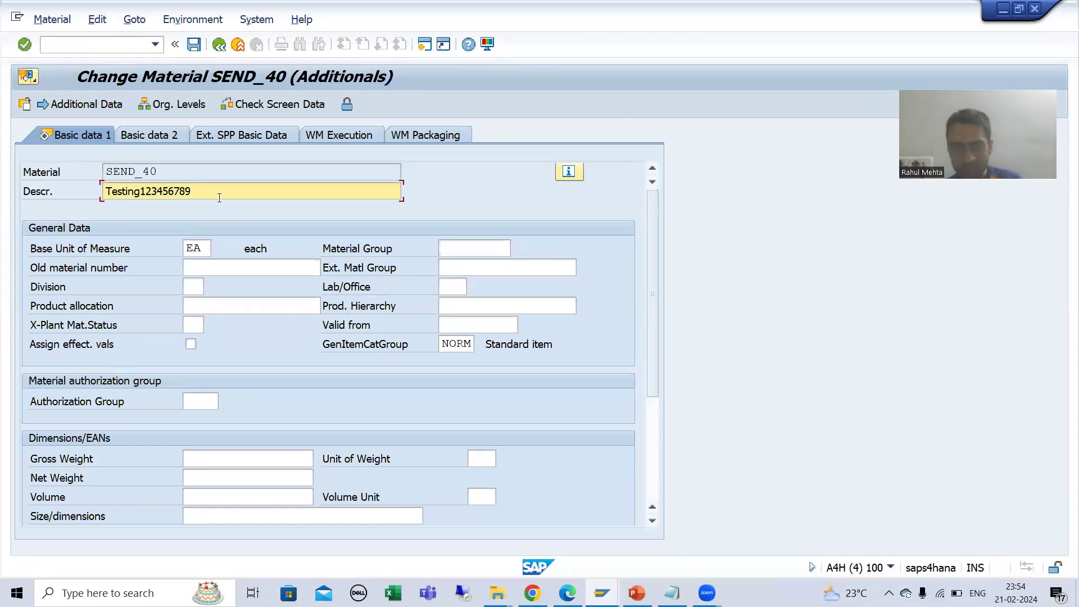
pyautogui.press('BackSpace')
pyautogui.press('BackSpace')
pyautogui.press('BackSpace')
pyautogui.press('BackSpace')
pyautogui.press('BackSpace')
pyautogui.press('BackSpace')
pyautogui.press('BackSpace')
pyautogui.press('BackSpace')
pyautogui.press('BackSpace')
pyautogui.press('BackSpace')
pyautogui.press('BackSpace')
pyautogui.press('BackSpace')
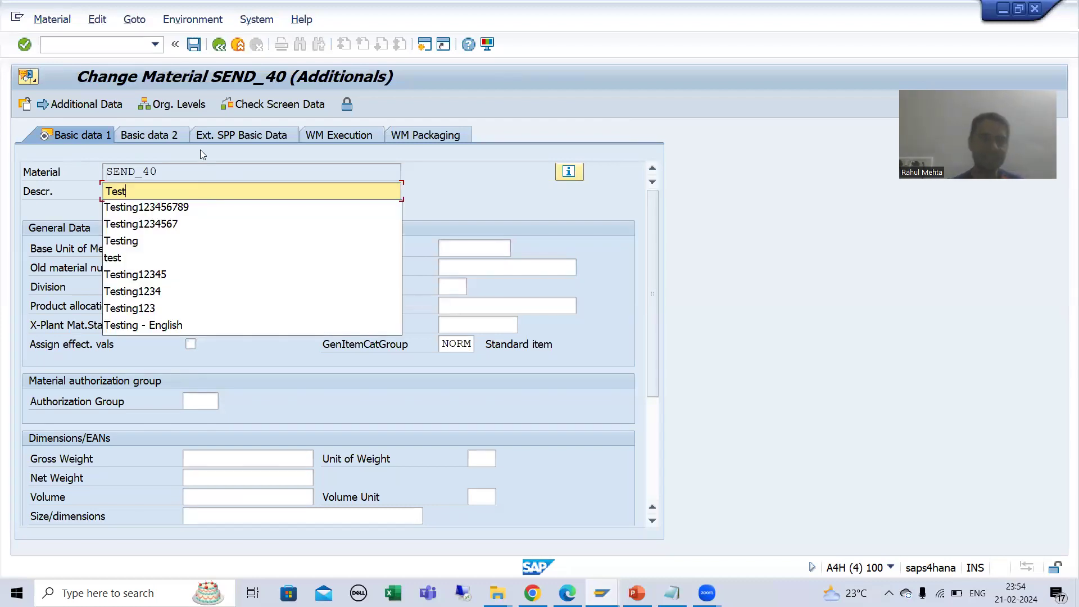
pyautogui.click(193, 44)
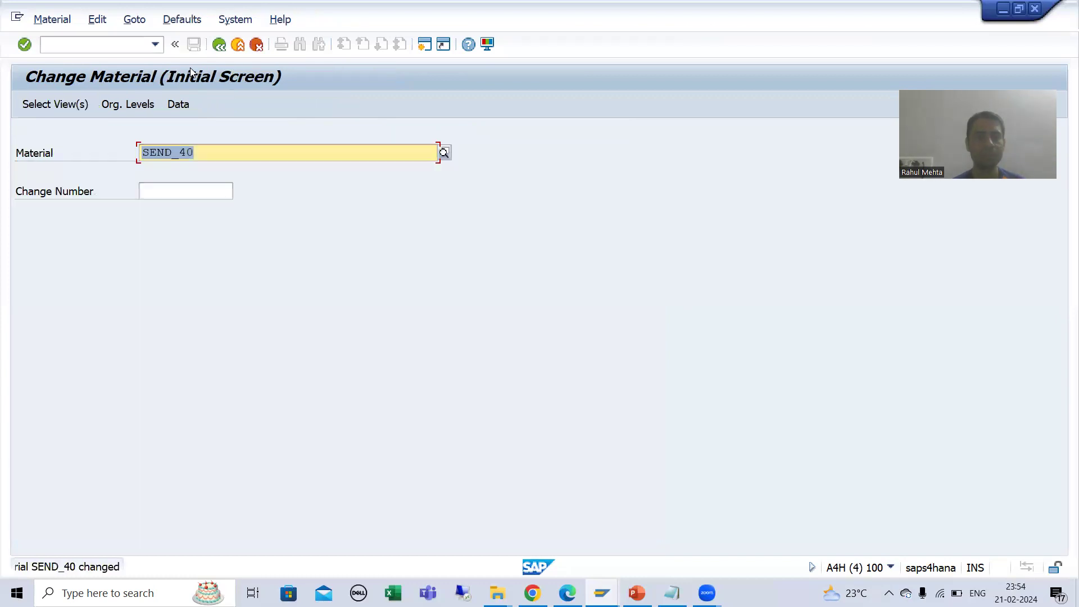
# - Open the ABAP Dictionary in a new session and display the database table CDHDR
pyautogui.click(79, 49)
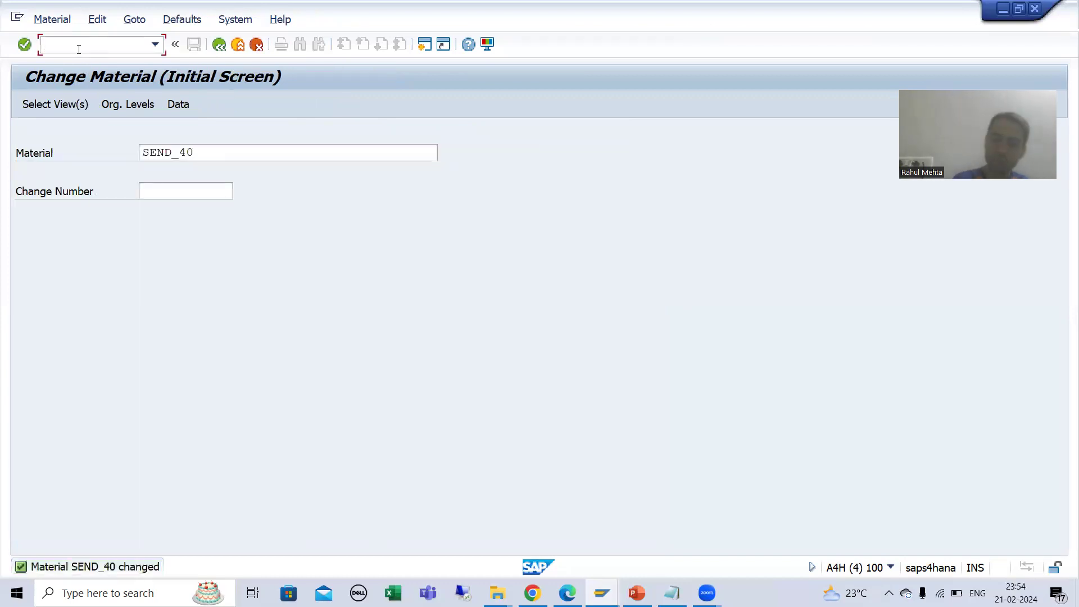
pyautogui.write('/nmm03')
pyautogui.press('Return')
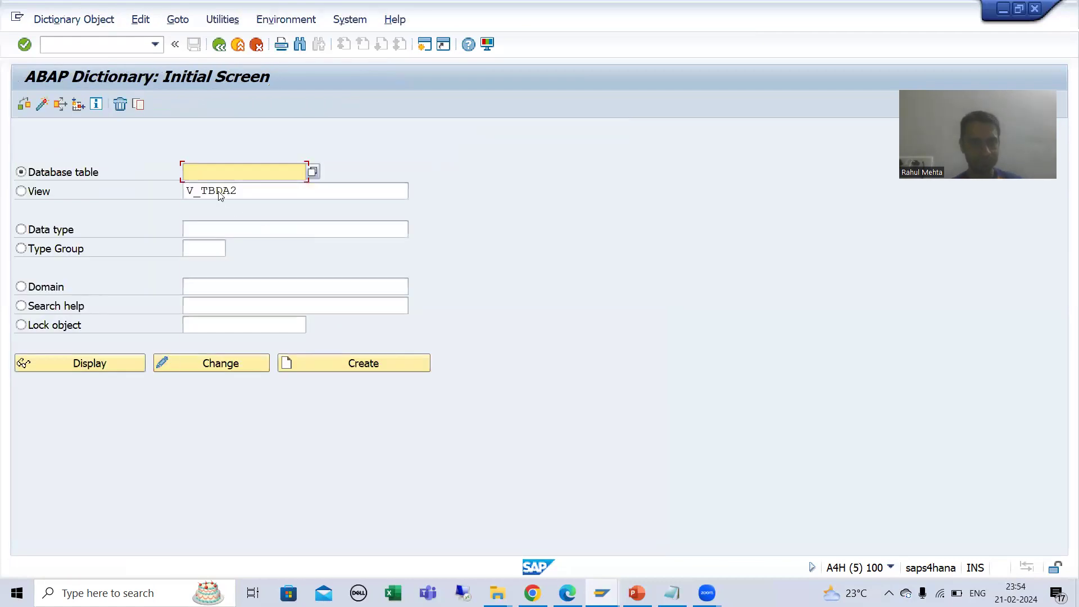
pyautogui.click(225, 171)
pyautogui.click(207, 225)
pyautogui.click(122, 366)
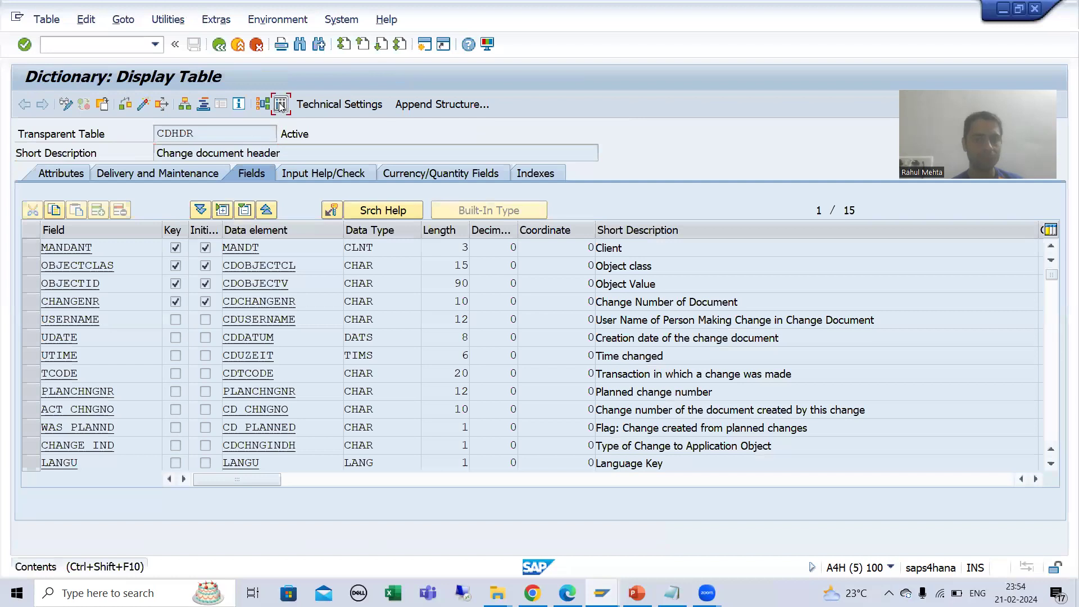
# - List the CDHDR table contents filtered by the user's own user name and the date 21.02.2024
pyautogui.click(281, 105)
pyautogui.click(288, 230)
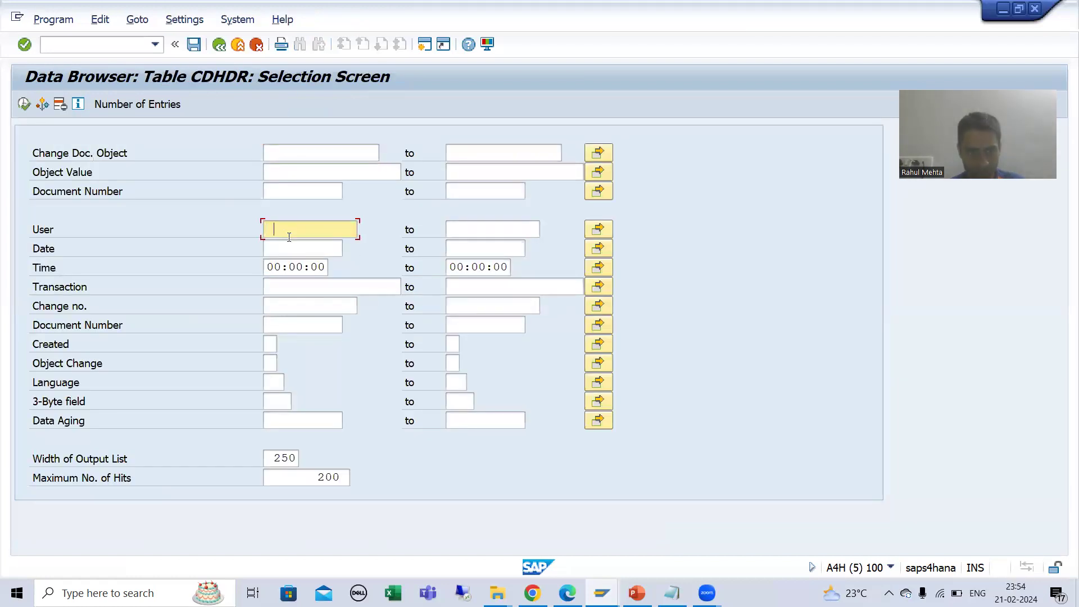
pyautogui.click(286, 246)
pyautogui.click(286, 246)
pyautogui.click(288, 264)
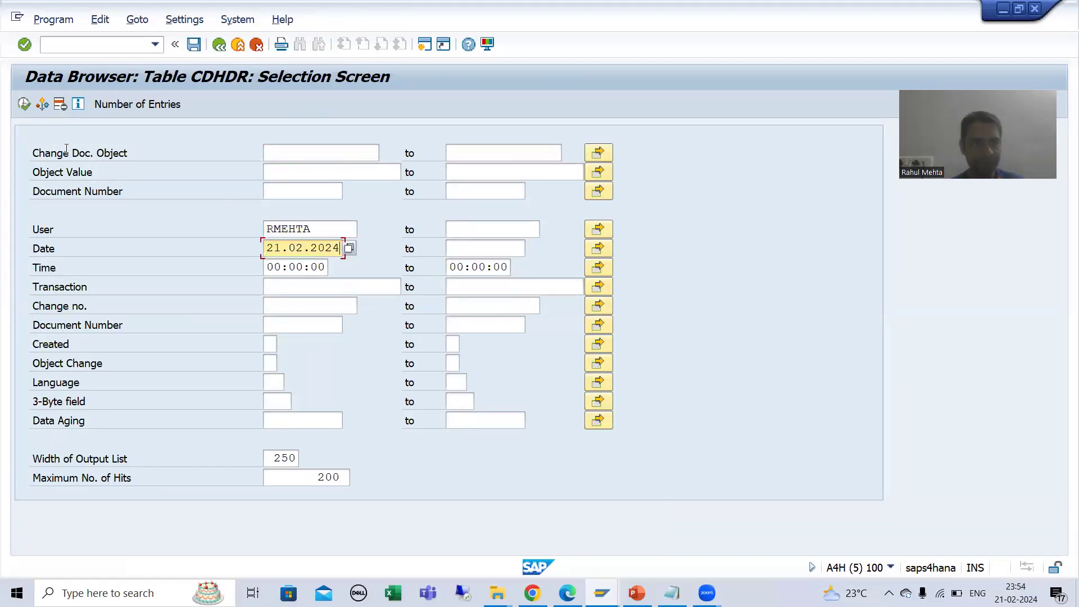
pyautogui.click(29, 106)
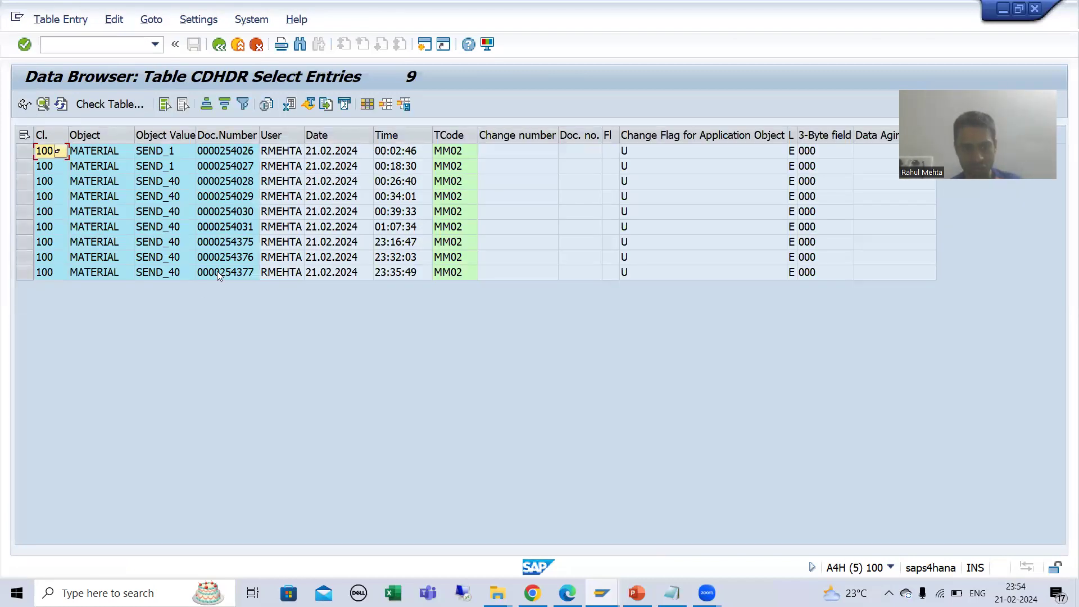
pyautogui.click(217, 271)
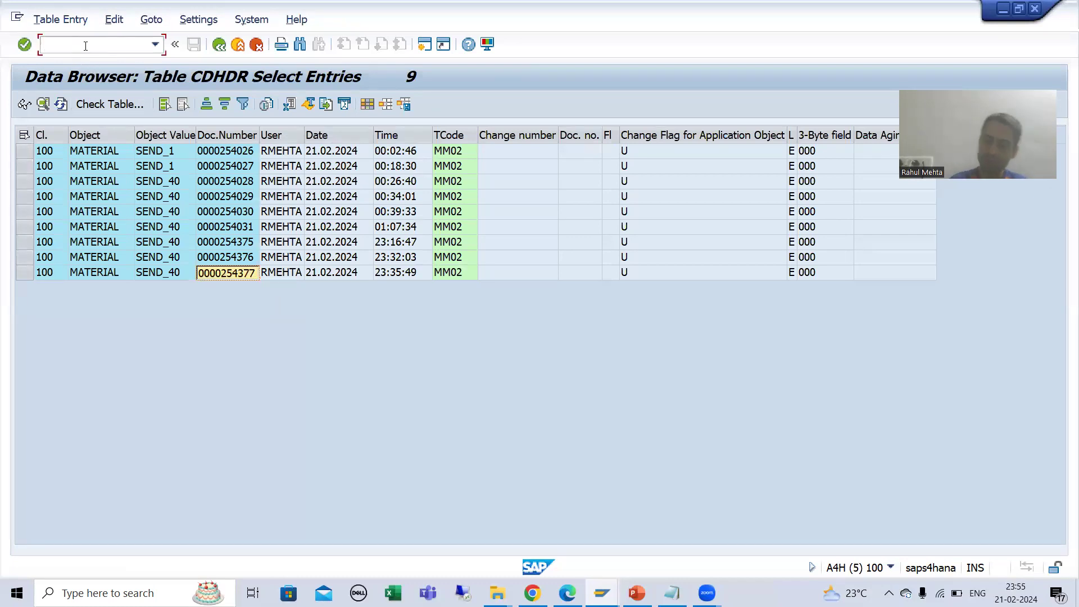
pyautogui.write('/nse11')
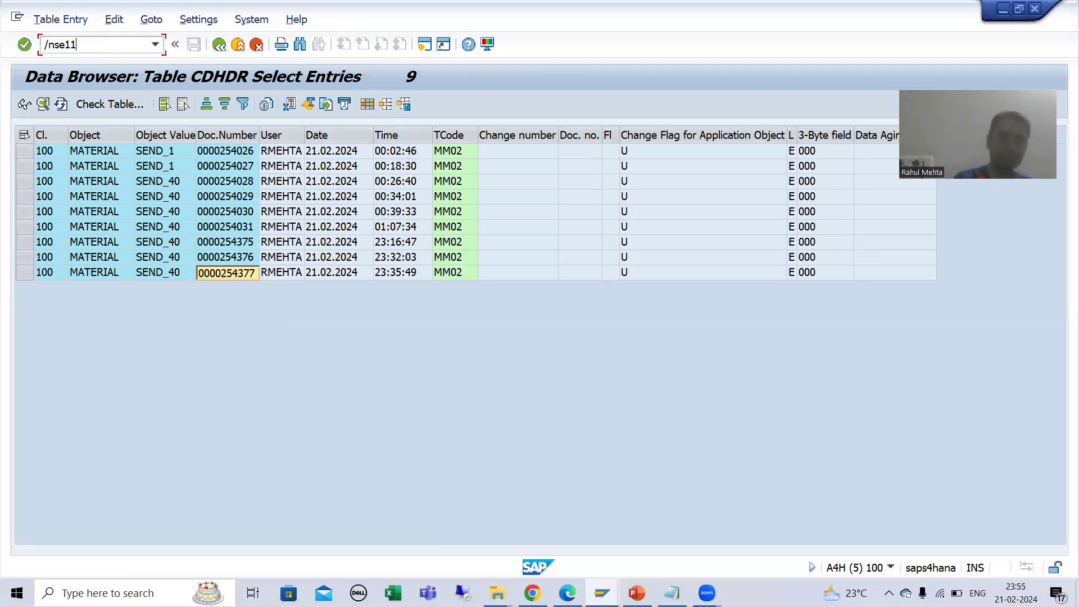
pyautogui.press('Return')
pyautogui.write('CDPOS')
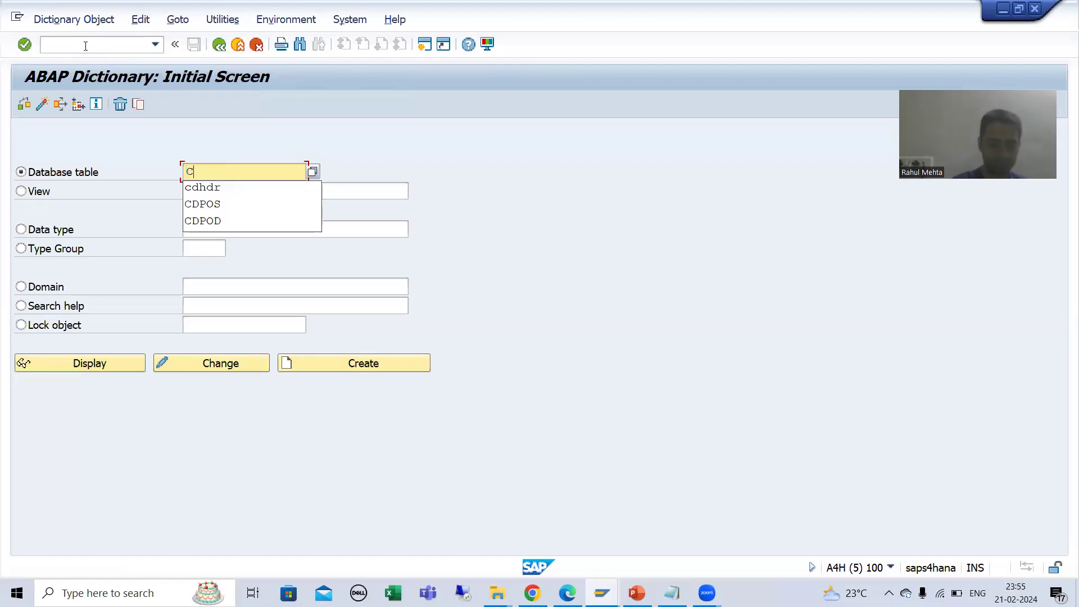
pyautogui.click(85, 368)
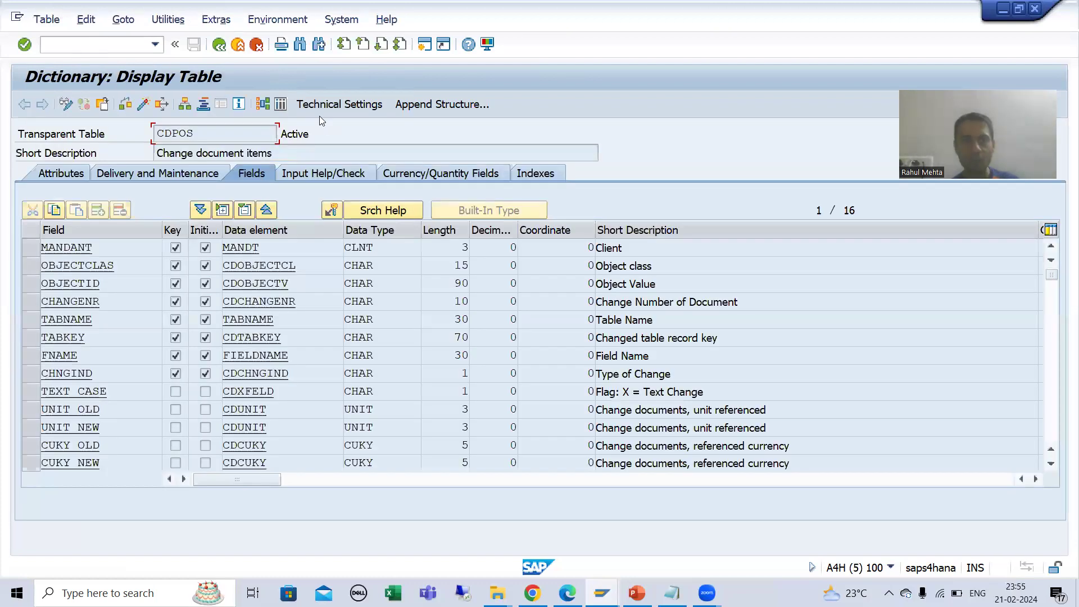
pyautogui.click(280, 105)
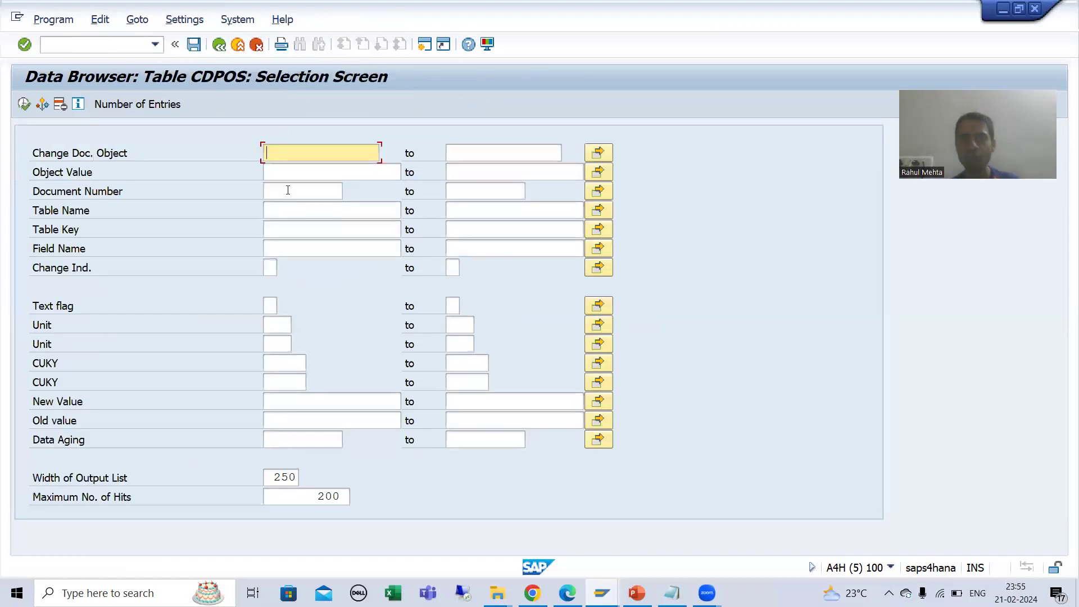
pyautogui.click(287, 190)
pyautogui.hotkey('ctrl', 'v')
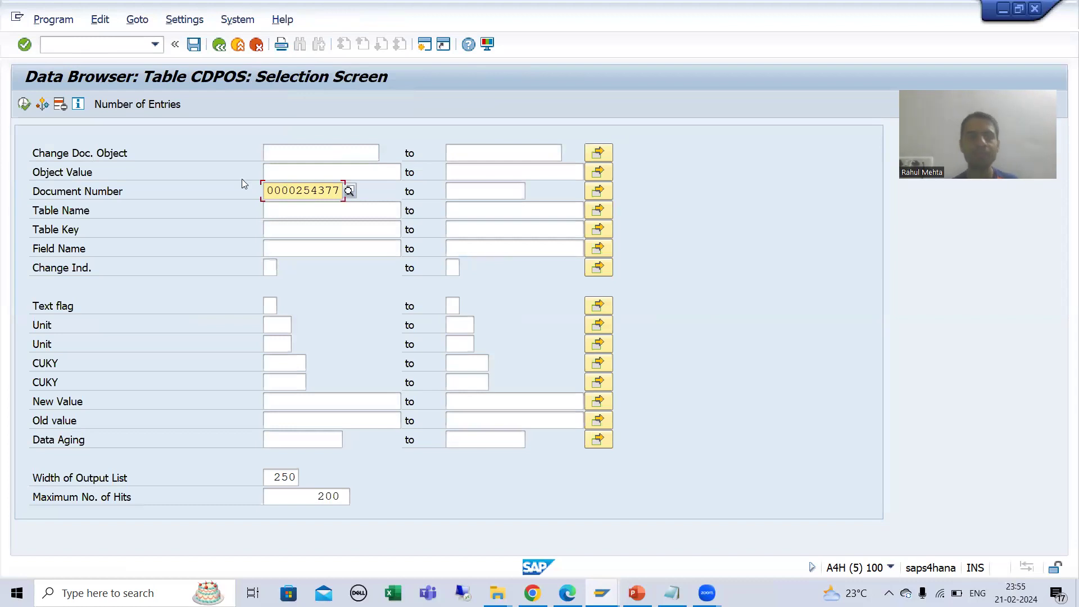
pyautogui.click(23, 104)
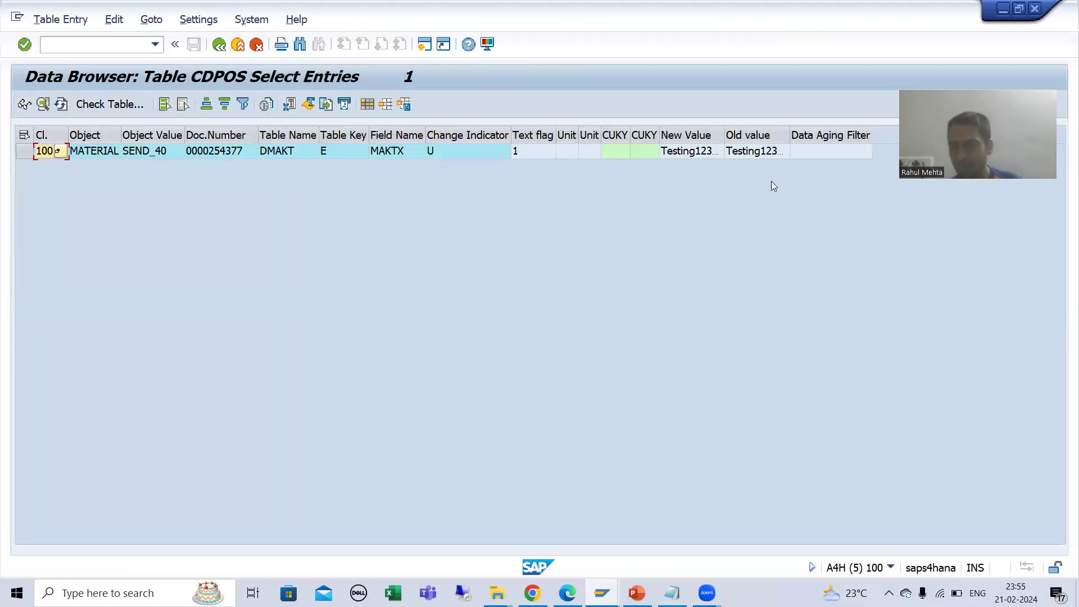
# - Widen the Old value and New Value columns of the CDPOS entry to compare both descriptions in full
pyautogui.click(770, 152)
pyautogui.moveTo(790, 137); pyautogui.dragTo(835, 137)
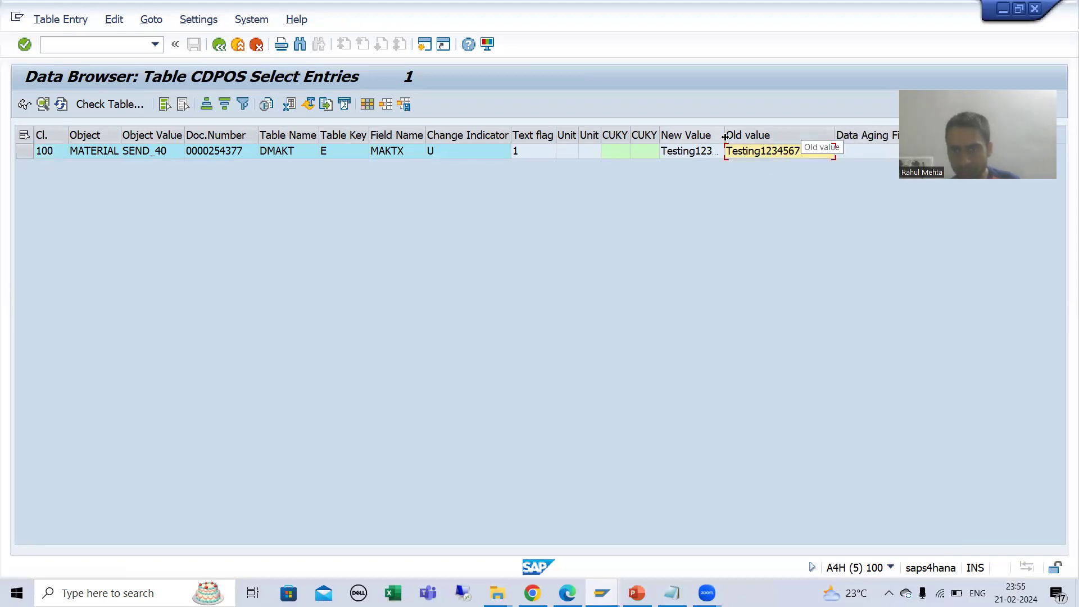
pyautogui.moveTo(725, 138); pyautogui.dragTo(775, 137)
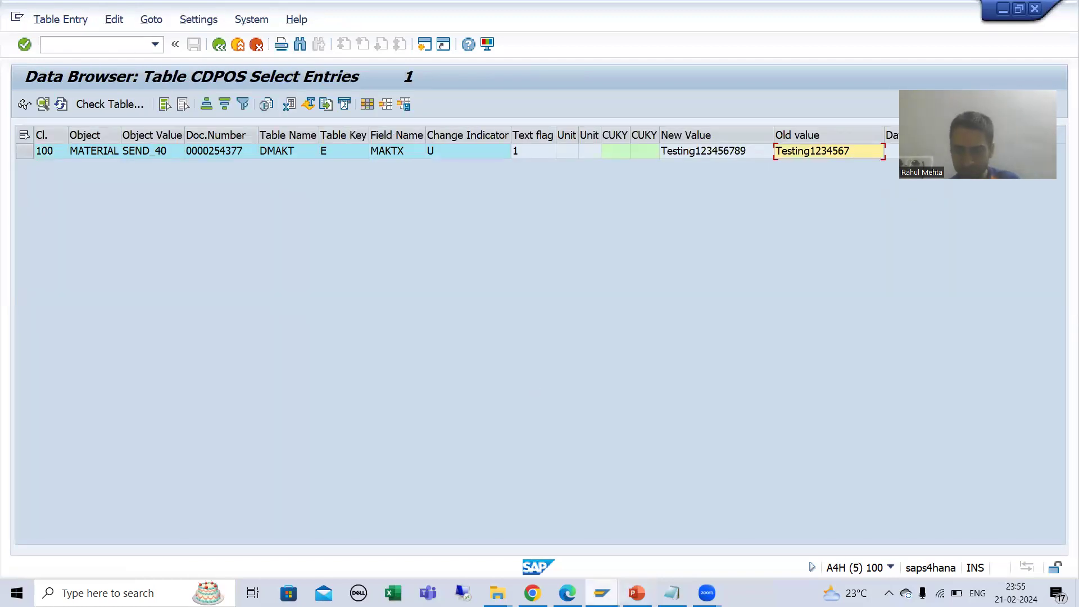
pyautogui.click(601, 592)
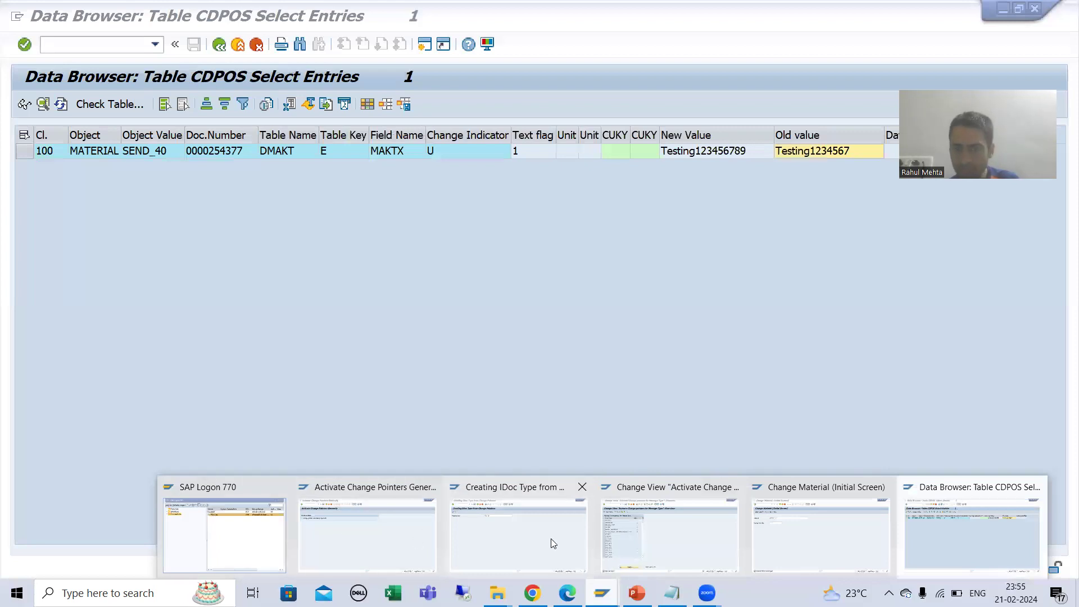
pyautogui.click(962, 536)
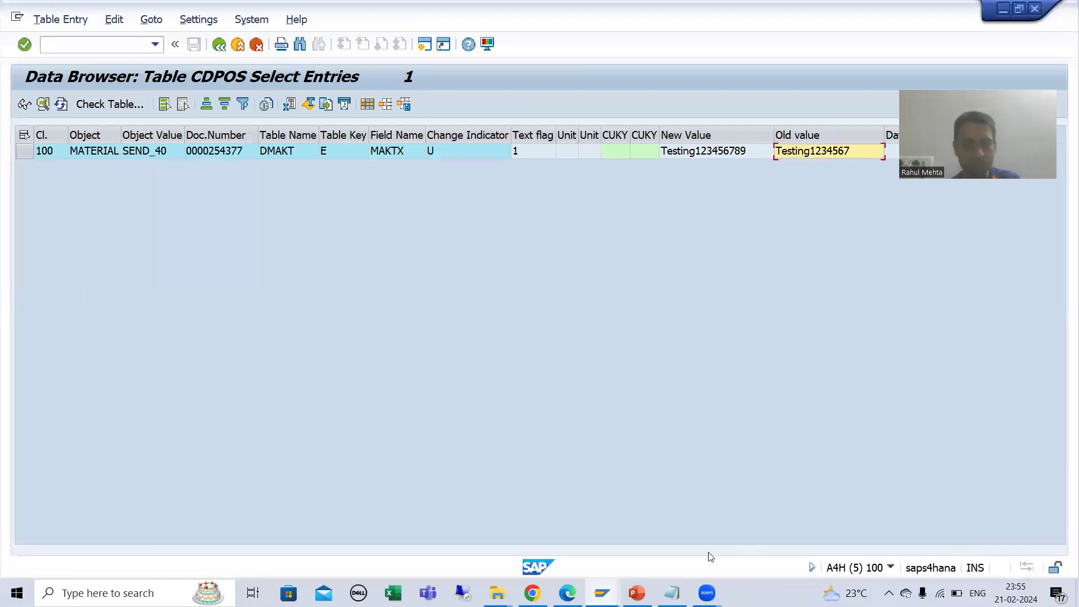
pyautogui.click(602, 592)
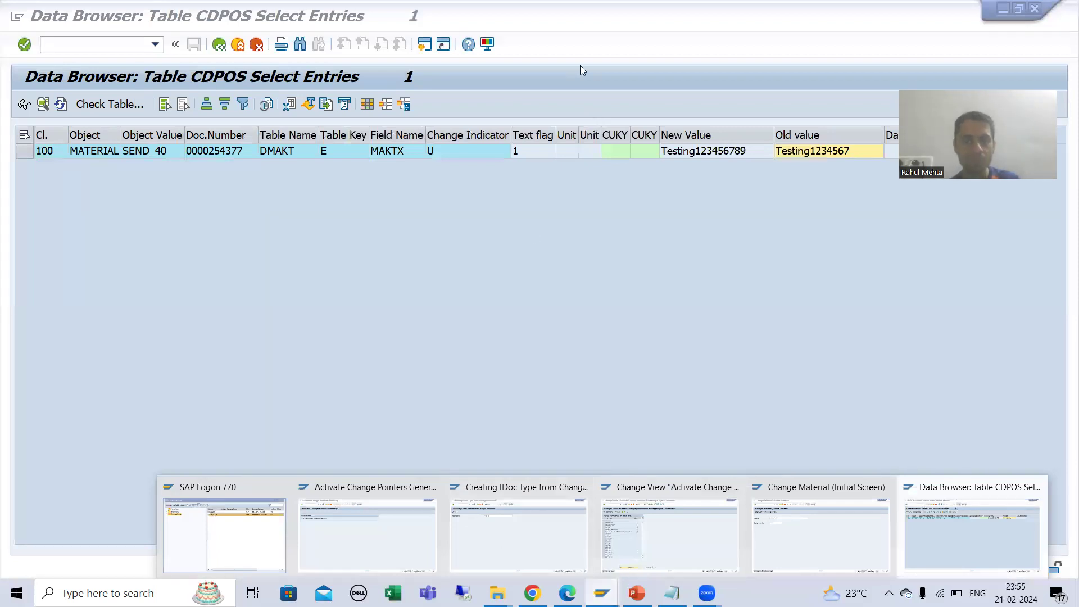
# - Switch to the Activate Change Pointers Generally session and display table CDHDR in transaction SE11
pyautogui.click(393, 535)
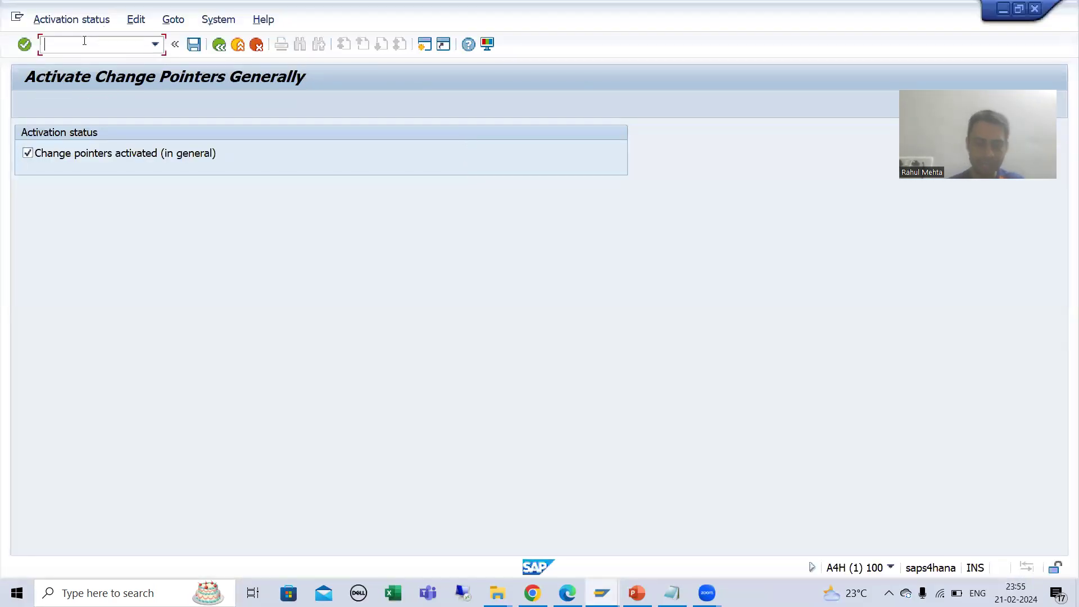
pyautogui.write('/nwe21')
pyautogui.press('Return')
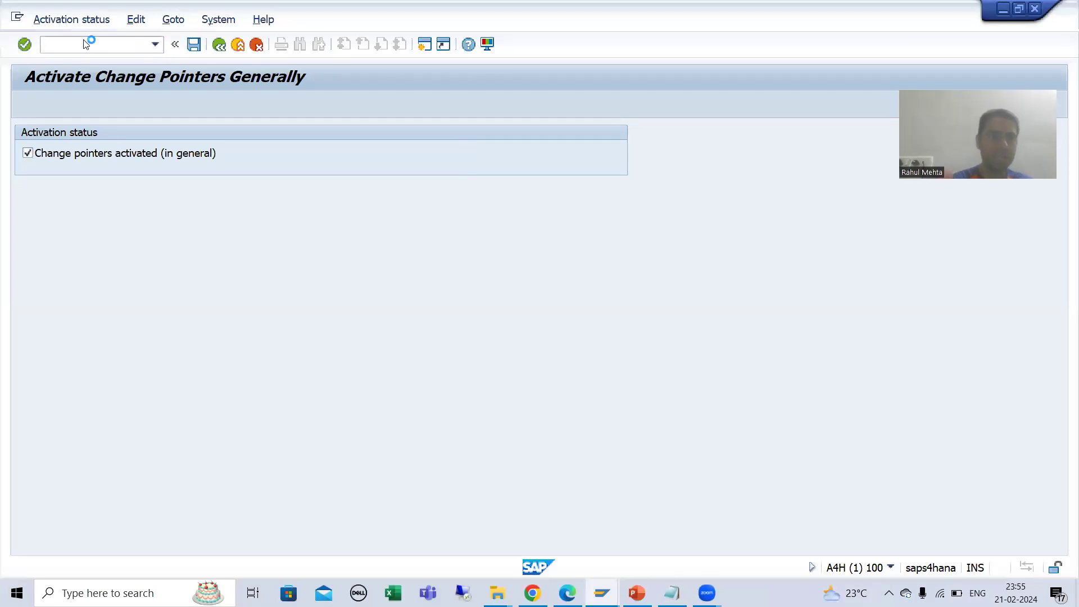
pyautogui.write('cdhdr')
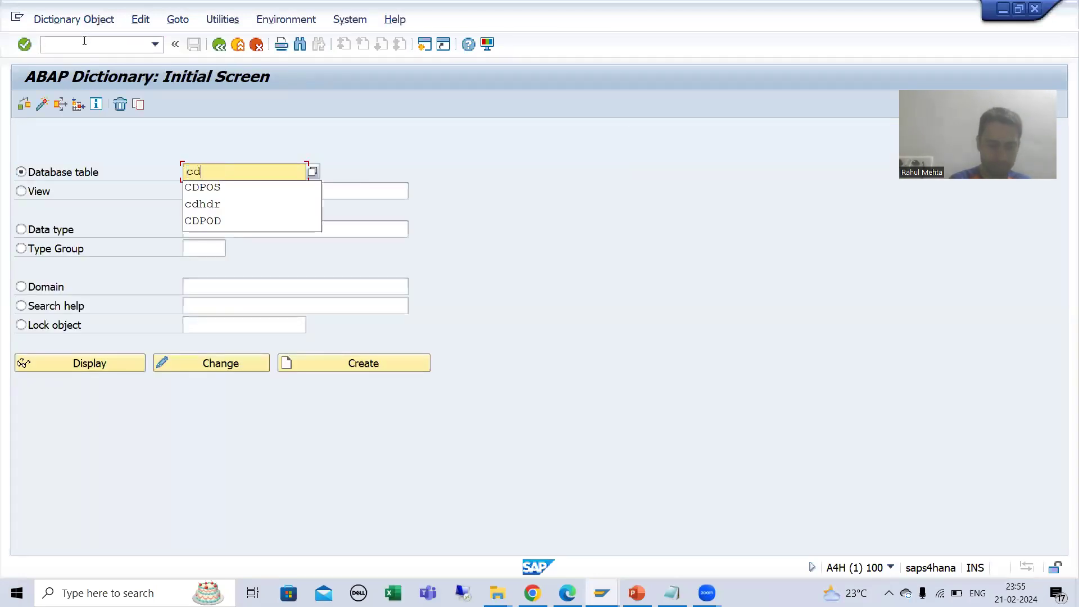
pyautogui.click(90, 364)
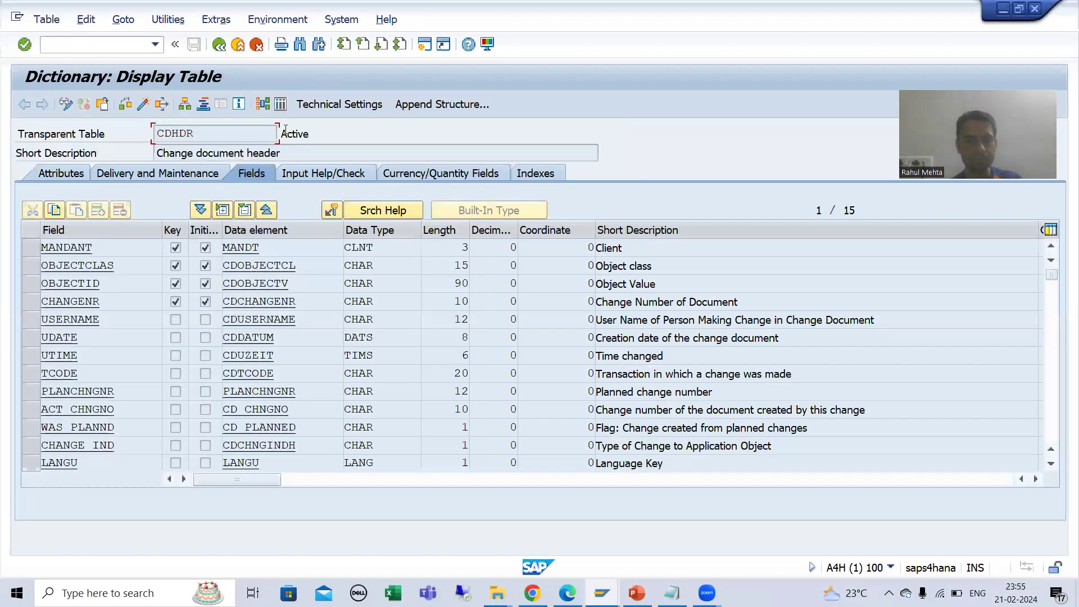
# - List the CDHDR table contents filtered by the user's own user name, date 21.02.2024 and transaction MM02
pyautogui.click(280, 104)
pyautogui.click(281, 229)
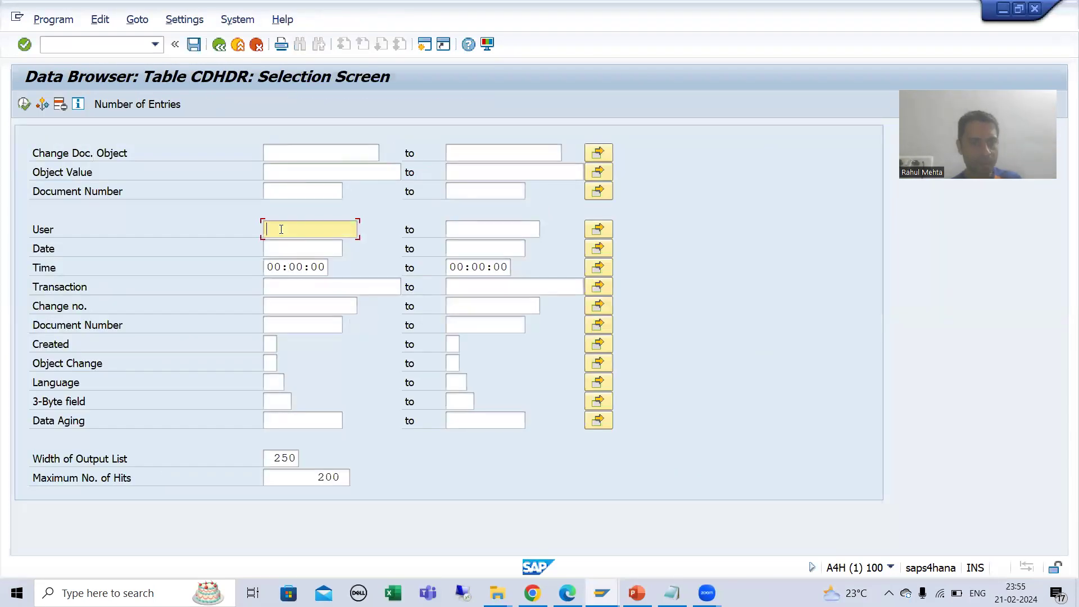
pyautogui.click(283, 241)
pyautogui.click(287, 249)
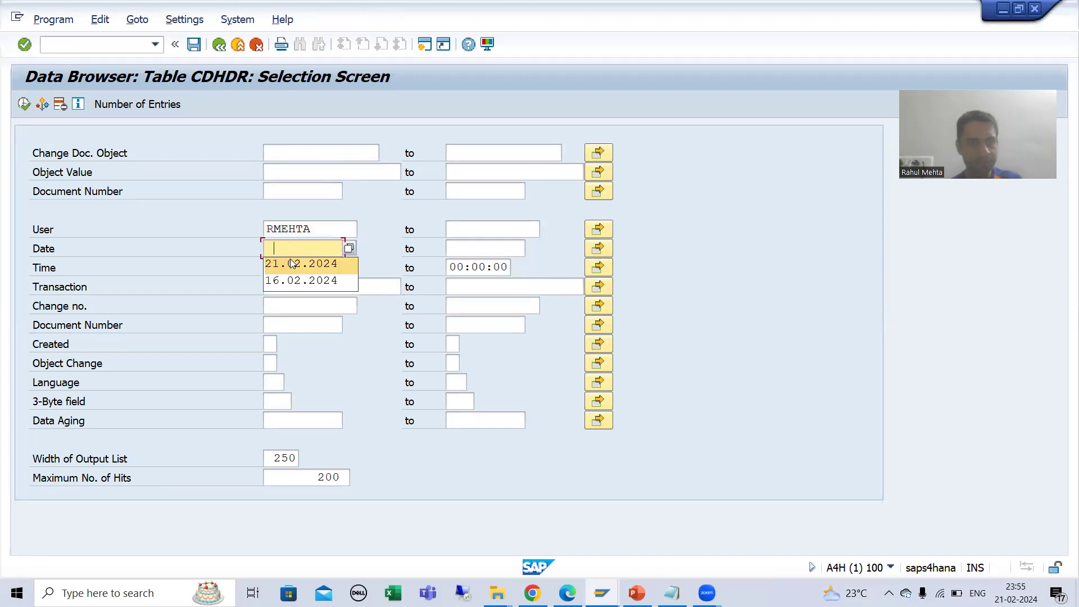
pyautogui.click(290, 262)
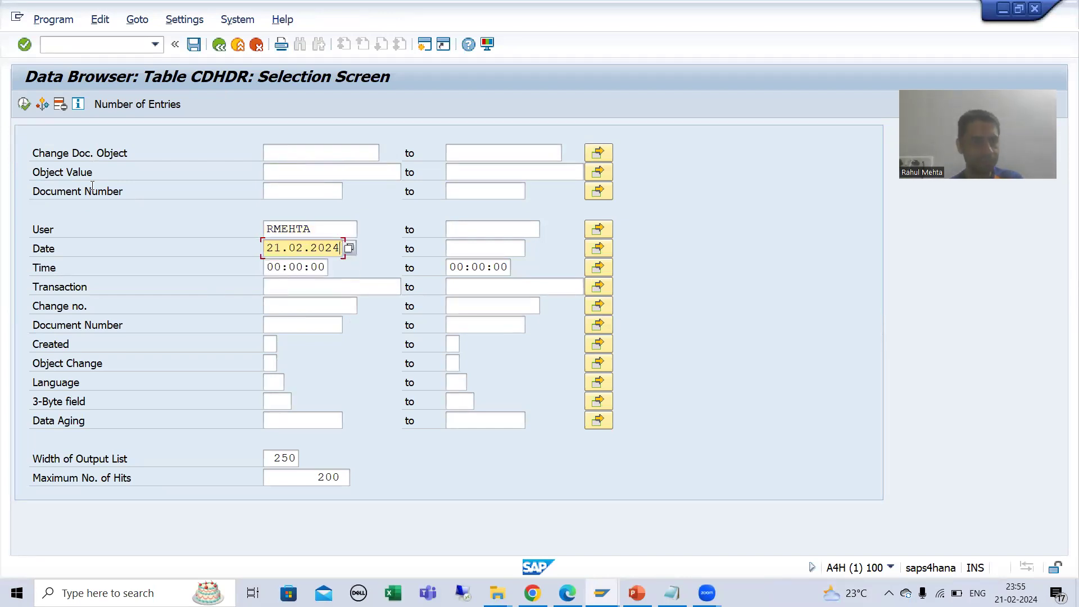
pyautogui.click(298, 289)
pyautogui.write('MM02')
pyautogui.click(20, 110)
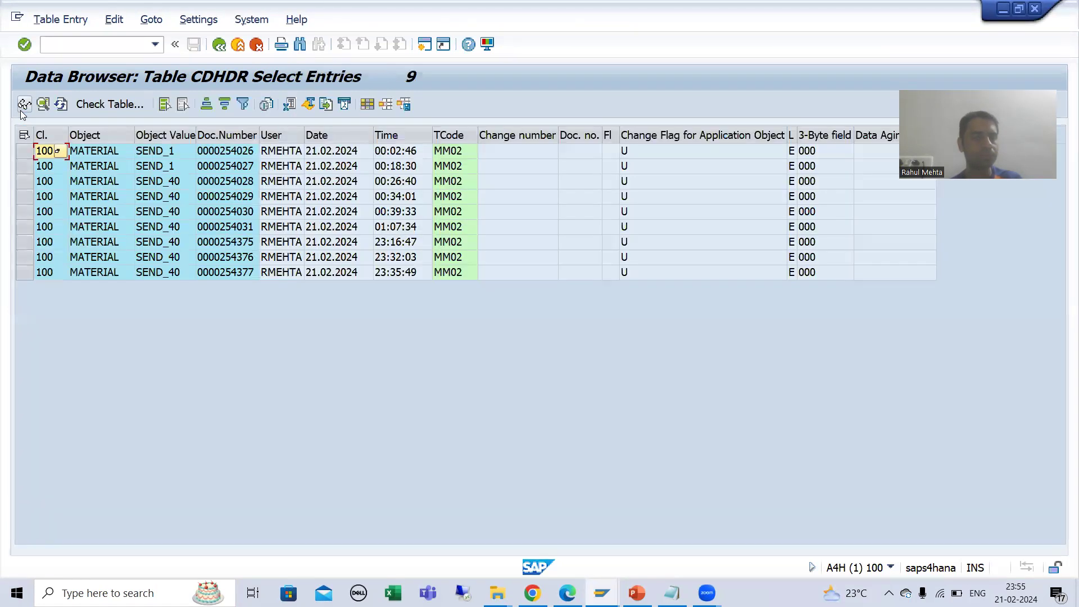
# - Check the time of the last CDHDR entry and list the table again with the date filter set to 22.02.2024
pyautogui.click(399, 273)
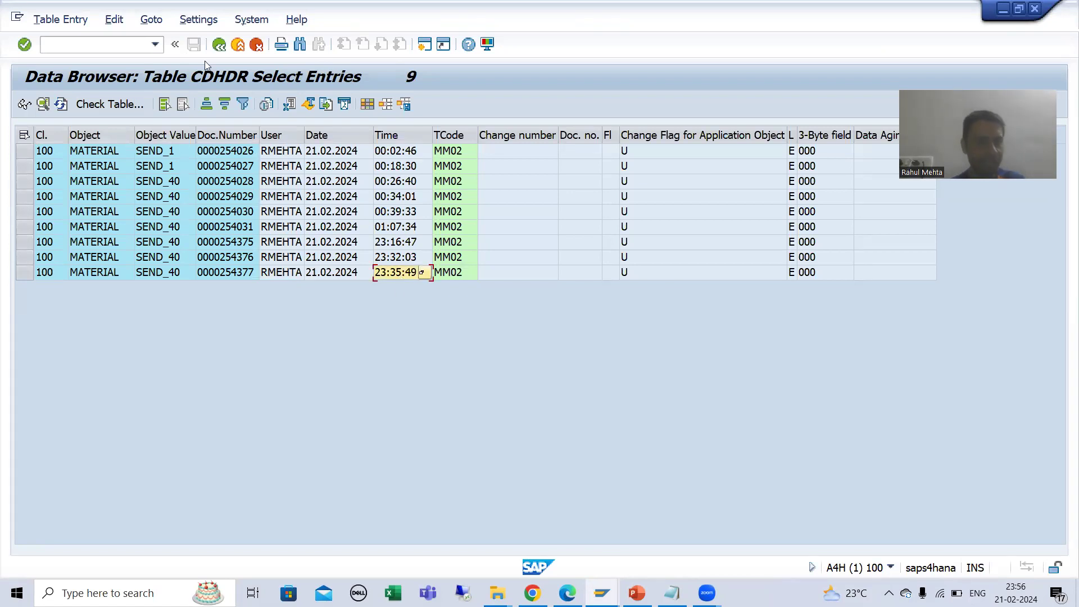
pyautogui.press('F3')
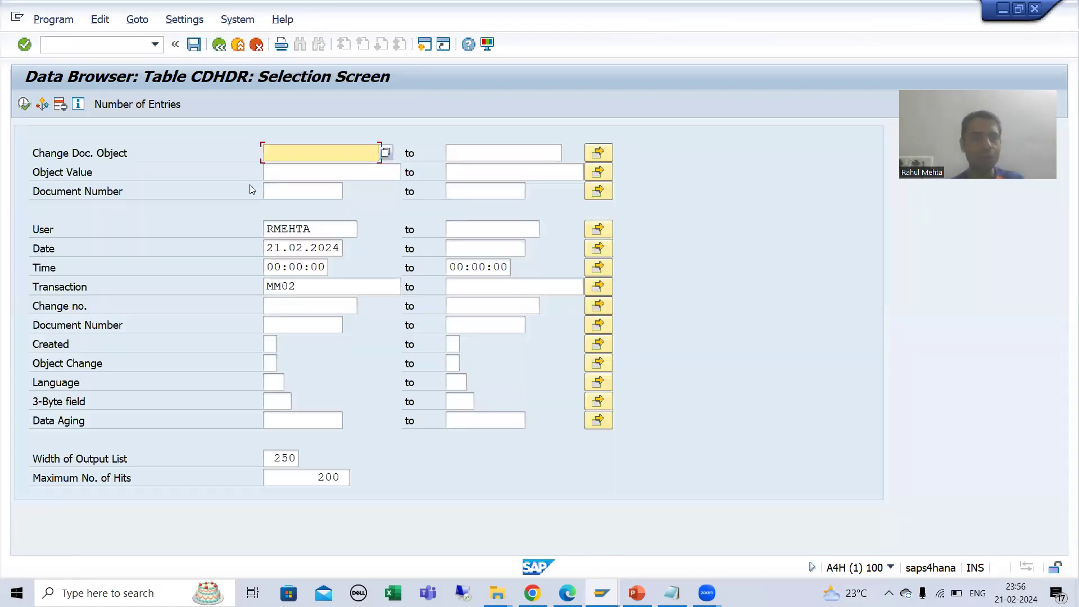
pyautogui.click(283, 249)
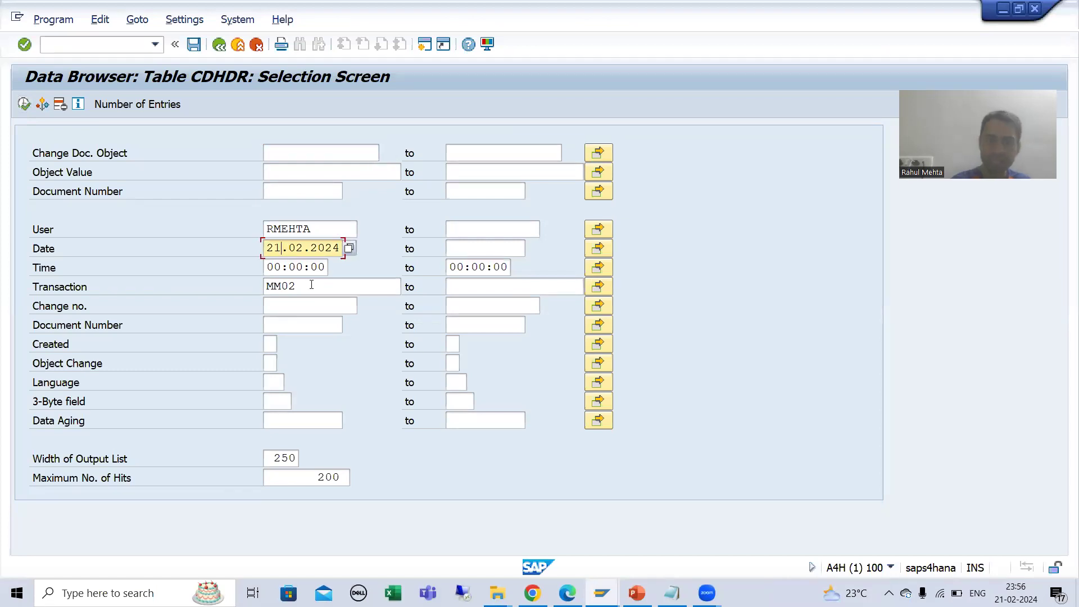
pyautogui.press('BackSpace')
pyautogui.write('2')
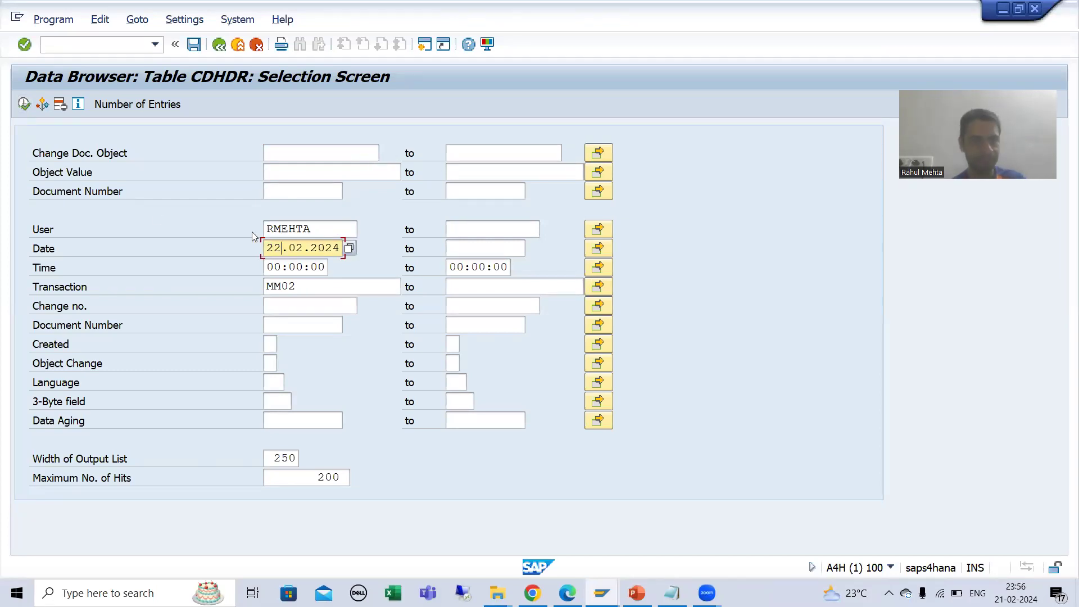
pyautogui.click(25, 103)
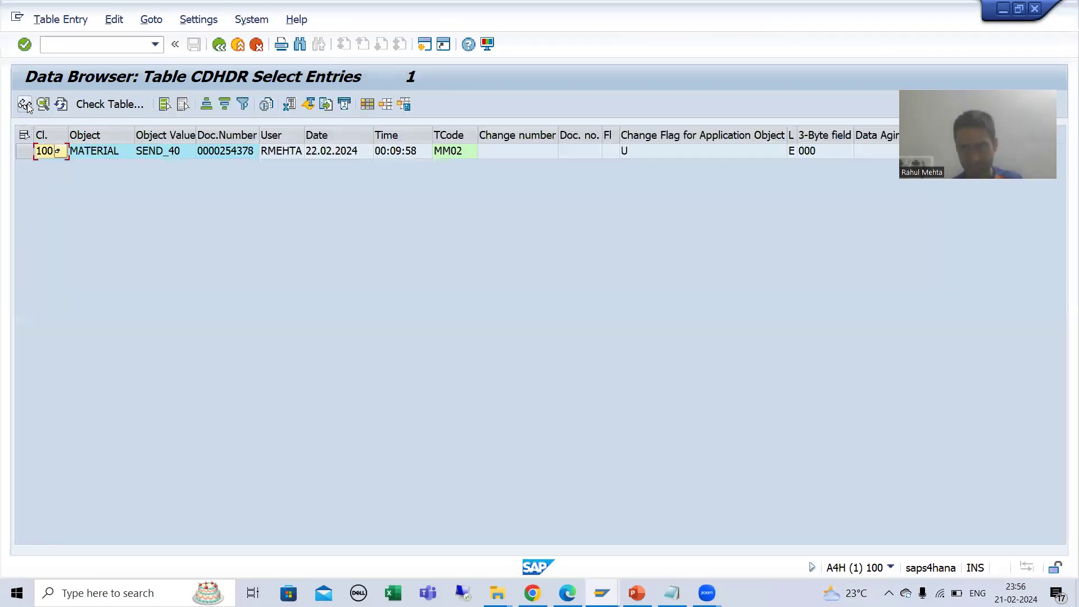
pyautogui.click(243, 154)
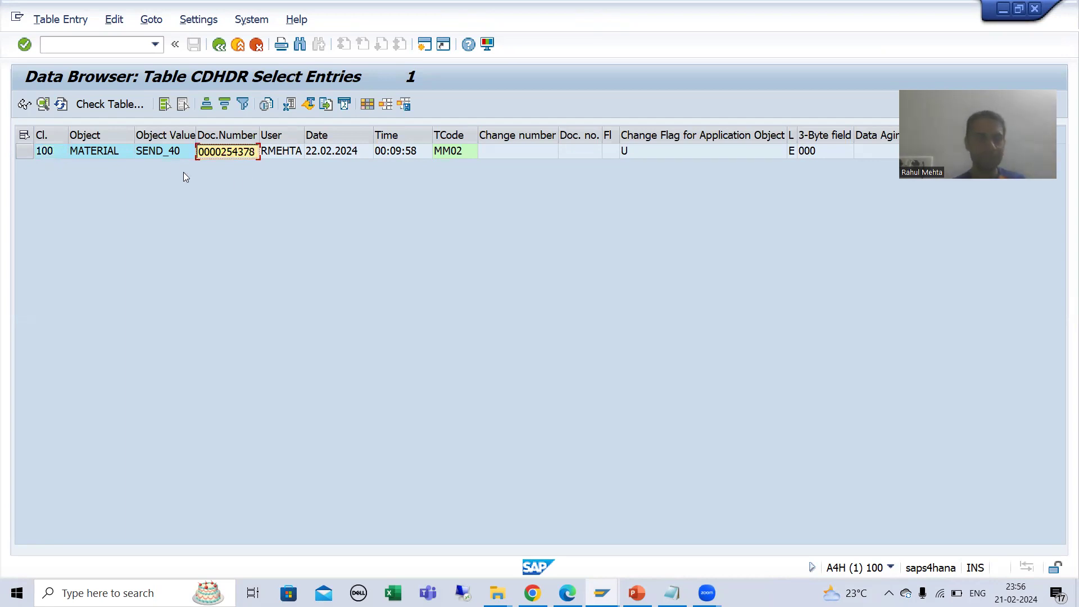
pyautogui.click(113, 49)
pyautogui.write('/')
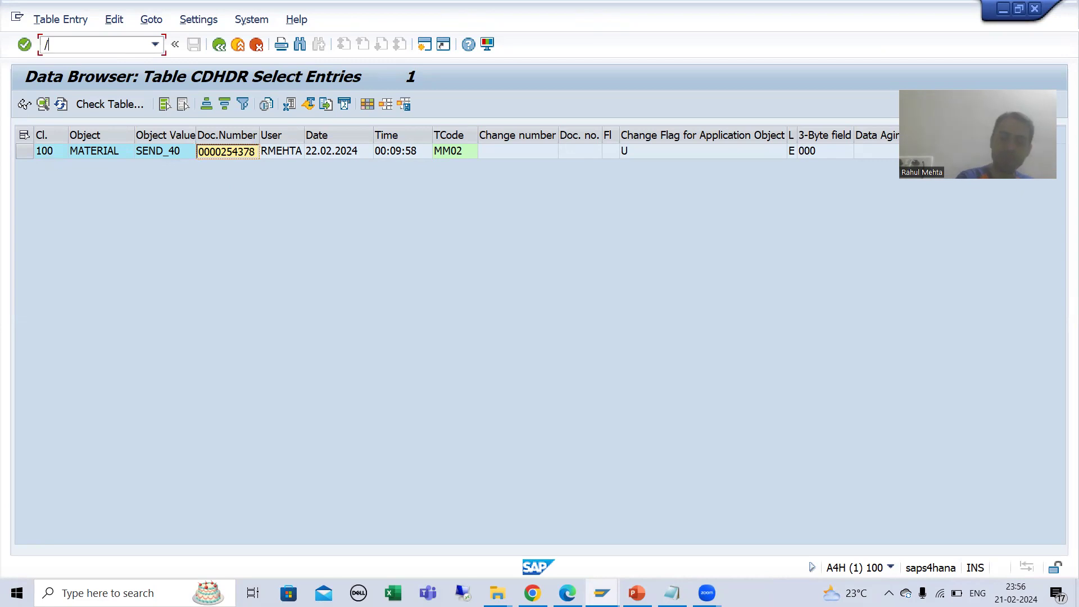
pyautogui.write('nse11')
pyautogui.press('Return')
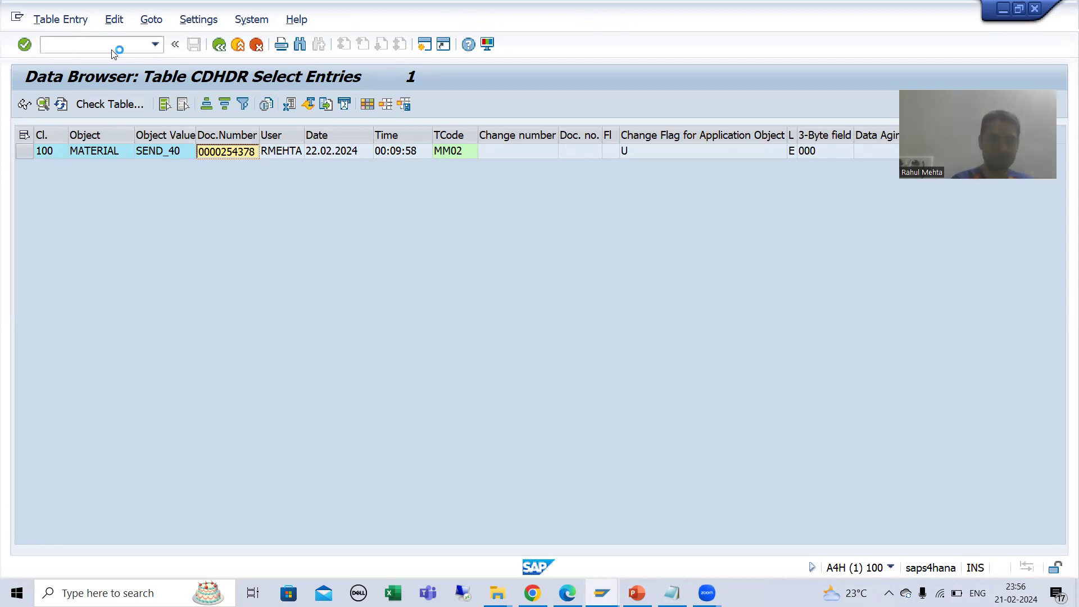
pyautogui.write('cdpos')
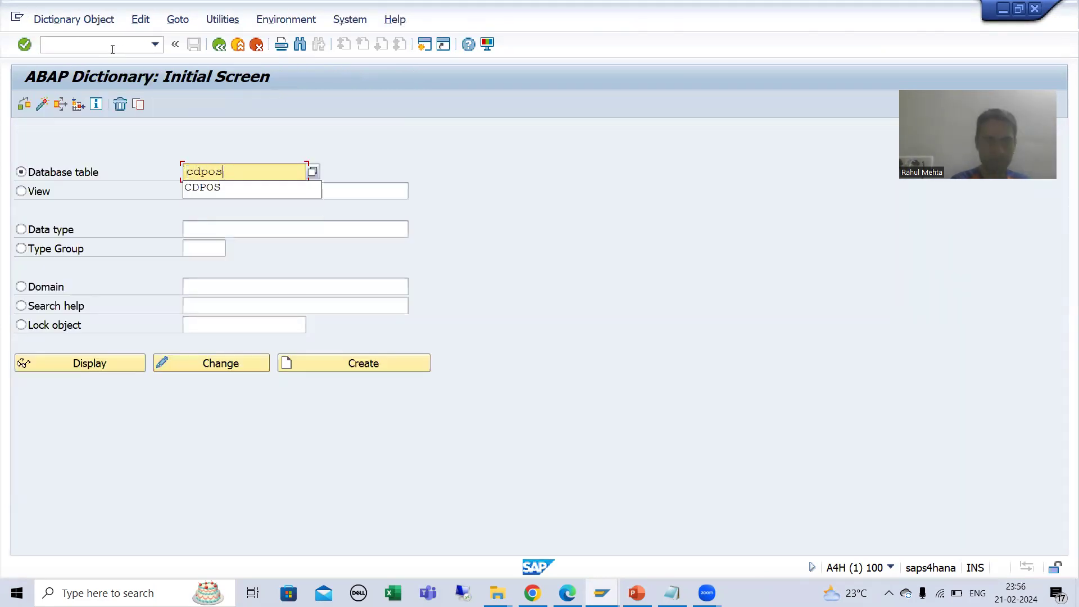
pyautogui.click(225, 188)
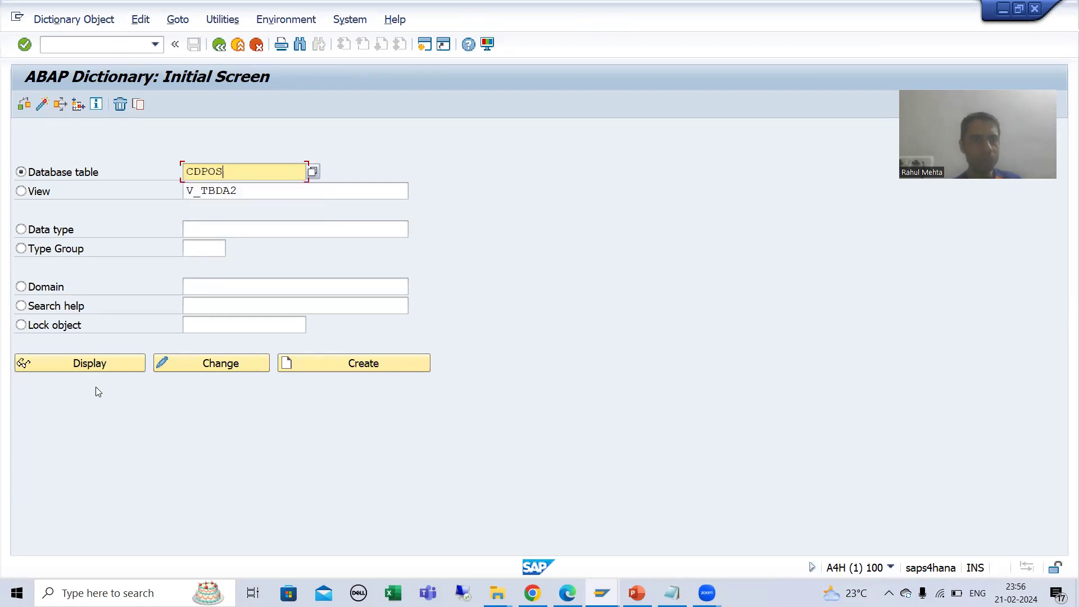
pyautogui.click(88, 363)
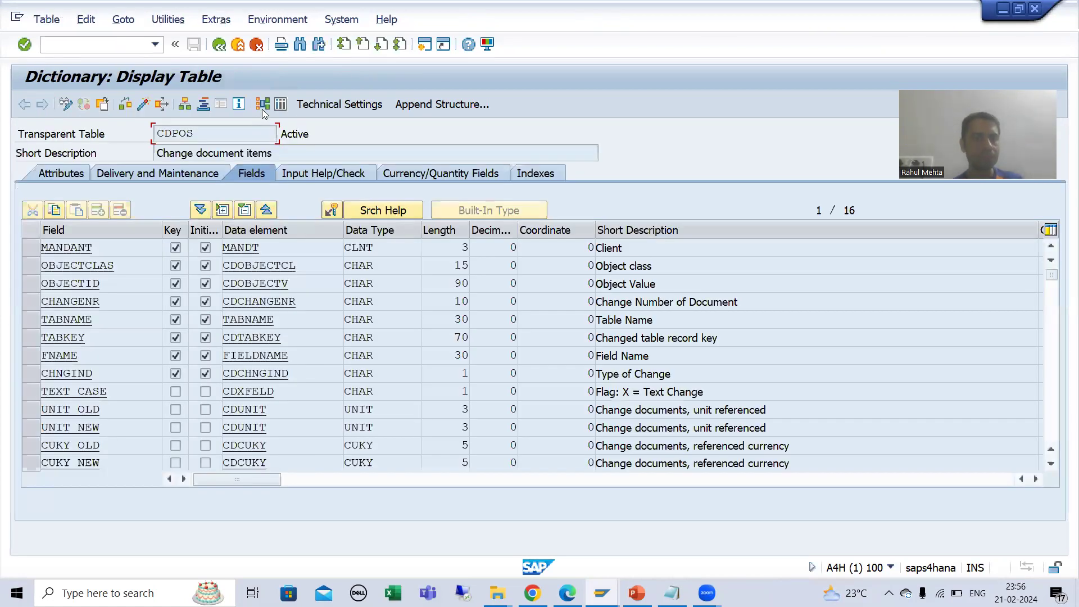
pyautogui.hotkey('ctrl', 'shift', 'F10')
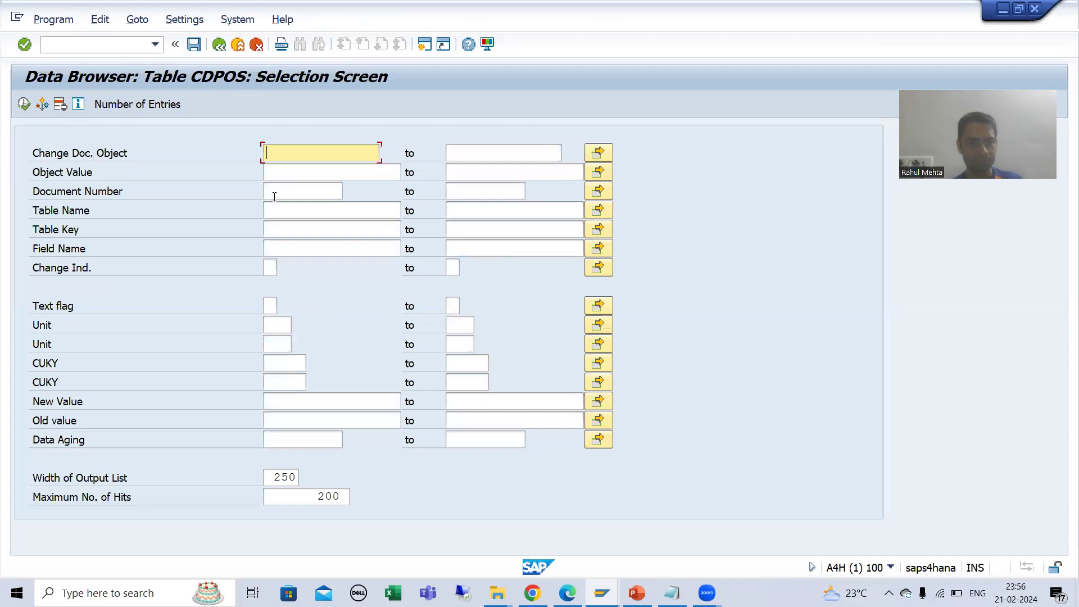
pyautogui.click(275, 191)
pyautogui.hotkey('ctrl', 'v')
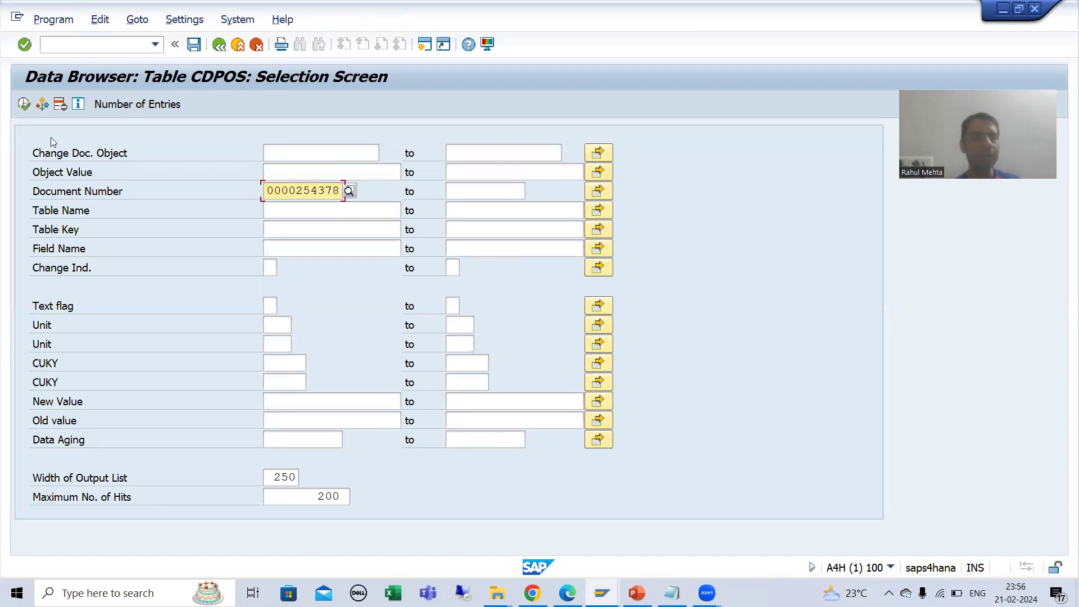
pyautogui.click(25, 104)
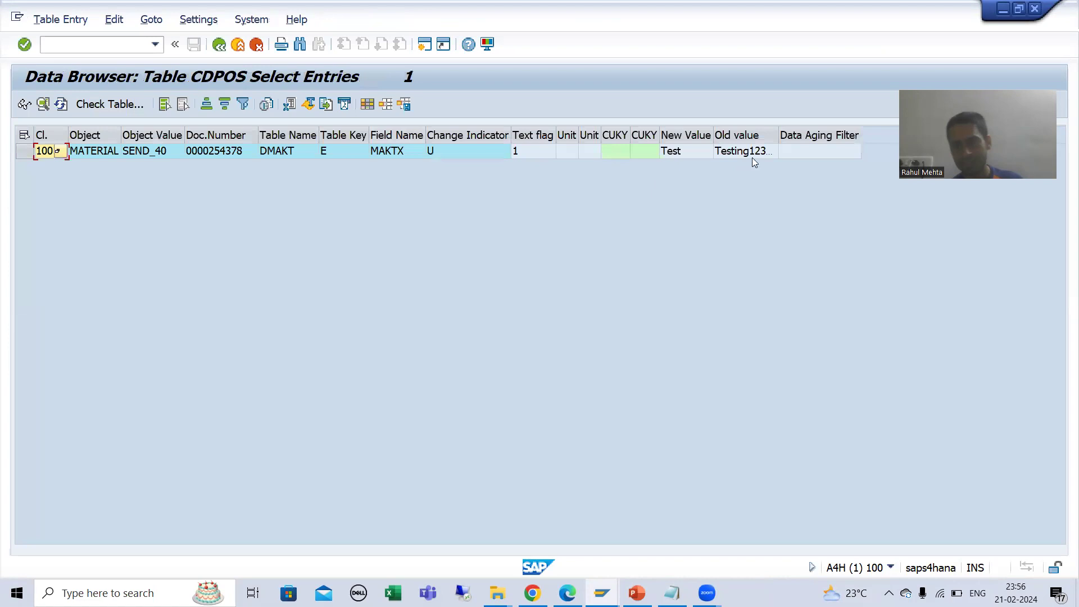
pyautogui.click(753, 158)
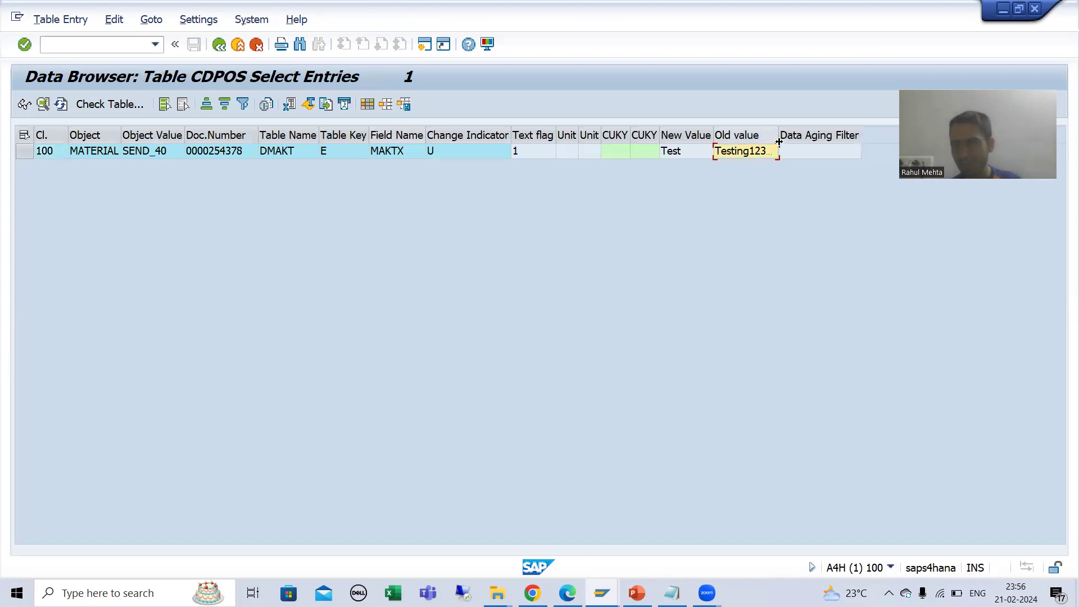
pyautogui.moveTo(778, 136); pyautogui.dragTo(829, 138)
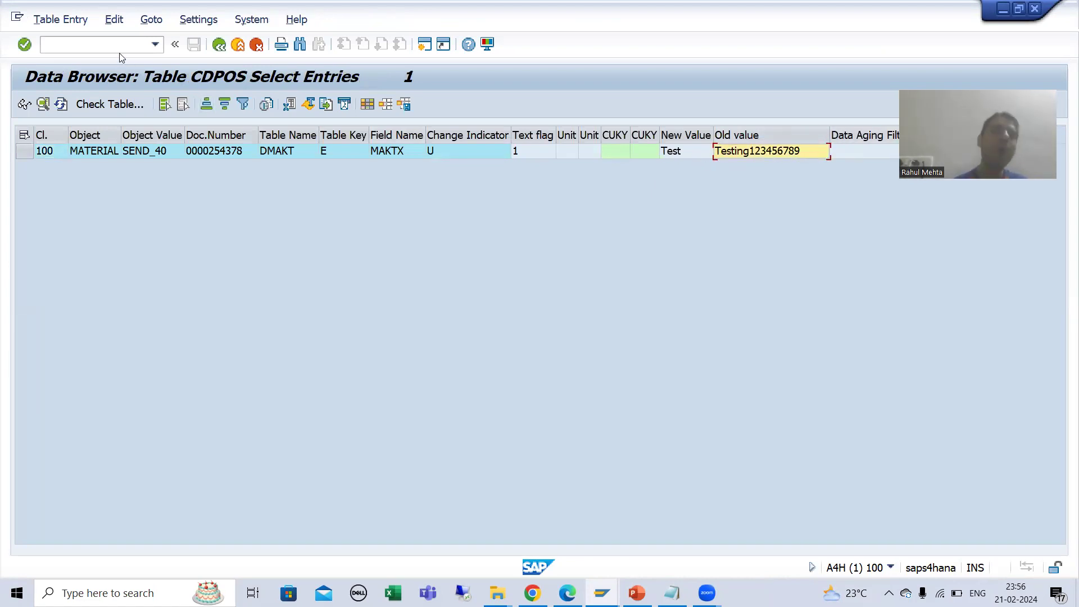
# - Display table BDCP2 in transaction SE11
pyautogui.write('/nse11')
pyautogui.press('Return')
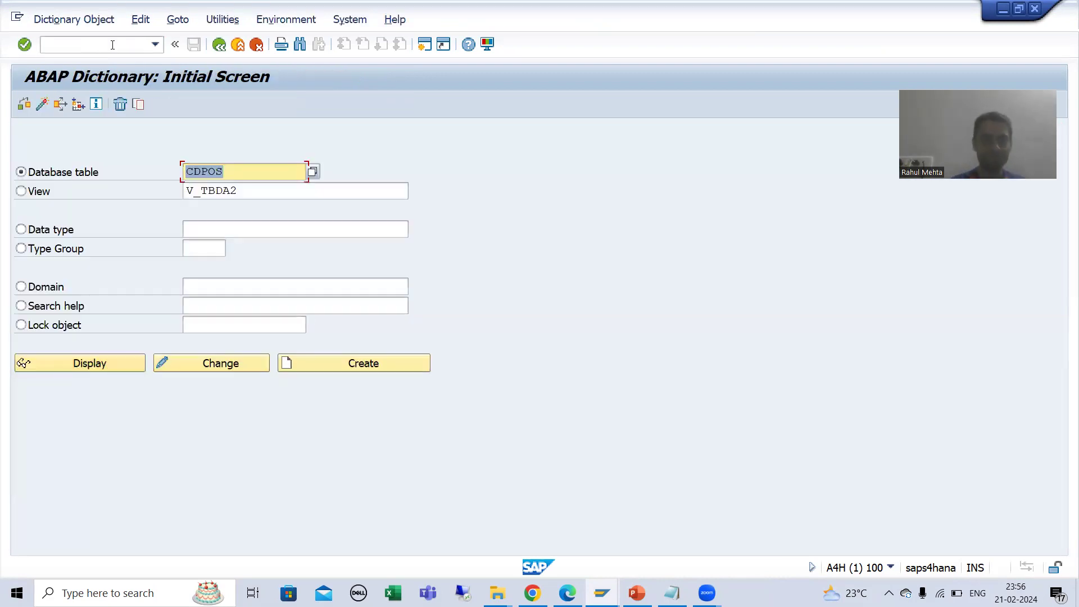
pyautogui.write('bdcp2')
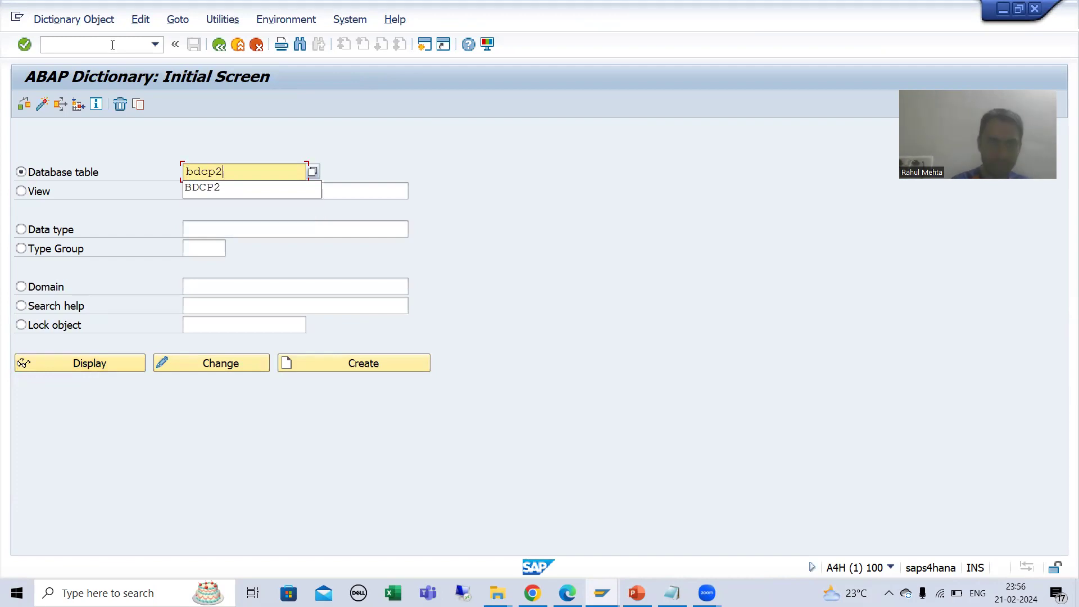
pyautogui.press('Return')
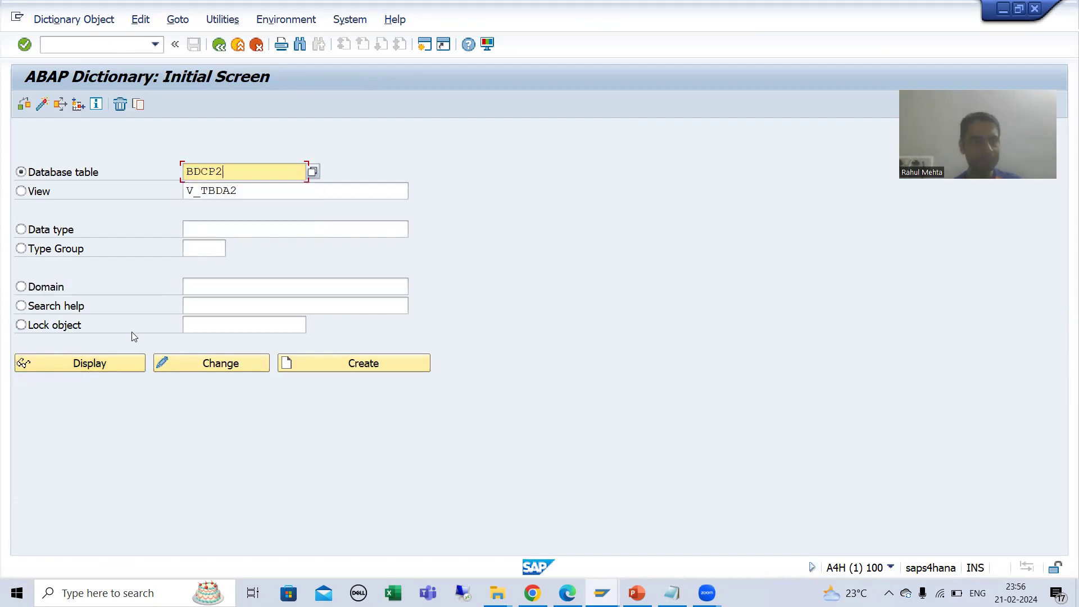
pyautogui.click(118, 365)
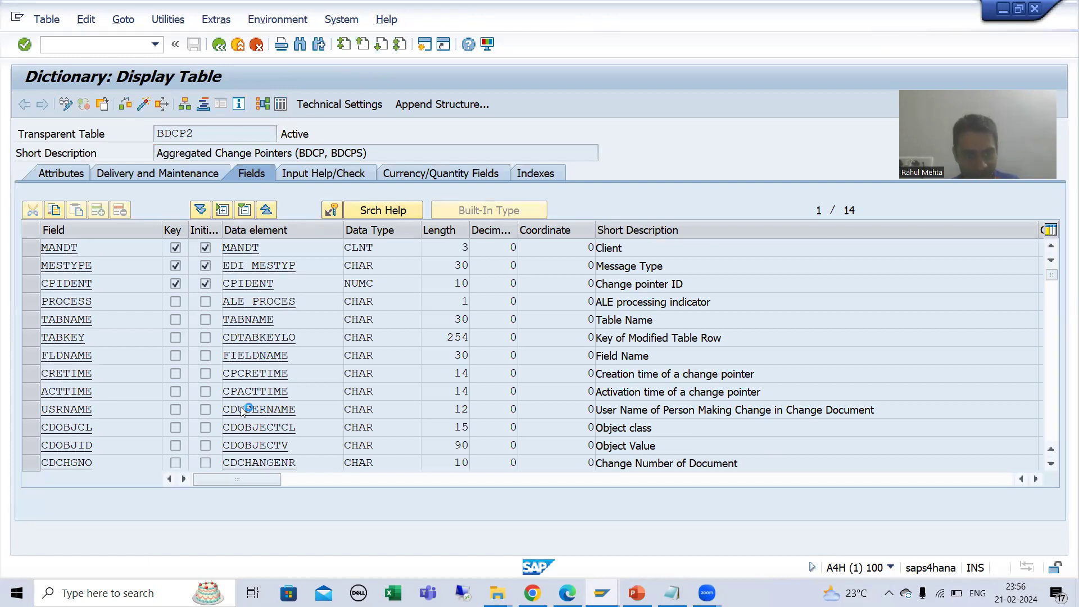
pyautogui.click(275, 381)
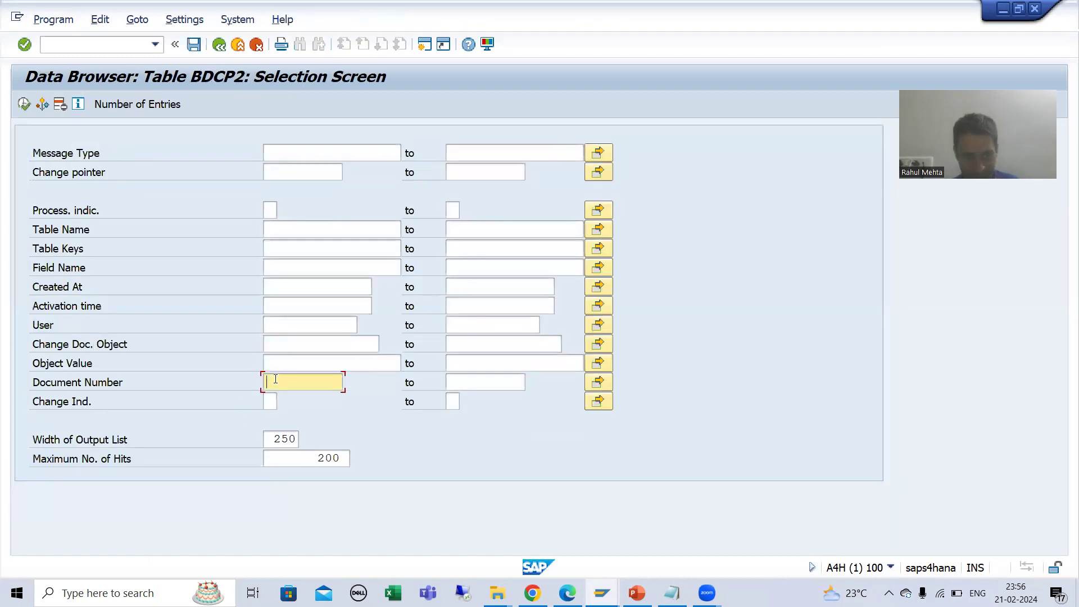
pyautogui.click(23, 104)
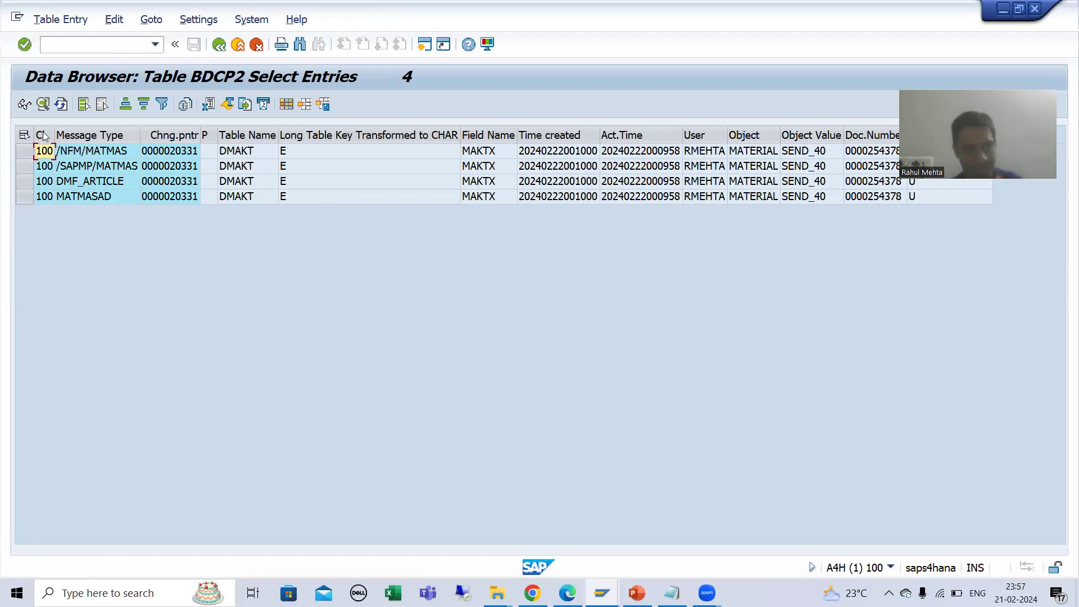
pyautogui.click(101, 153)
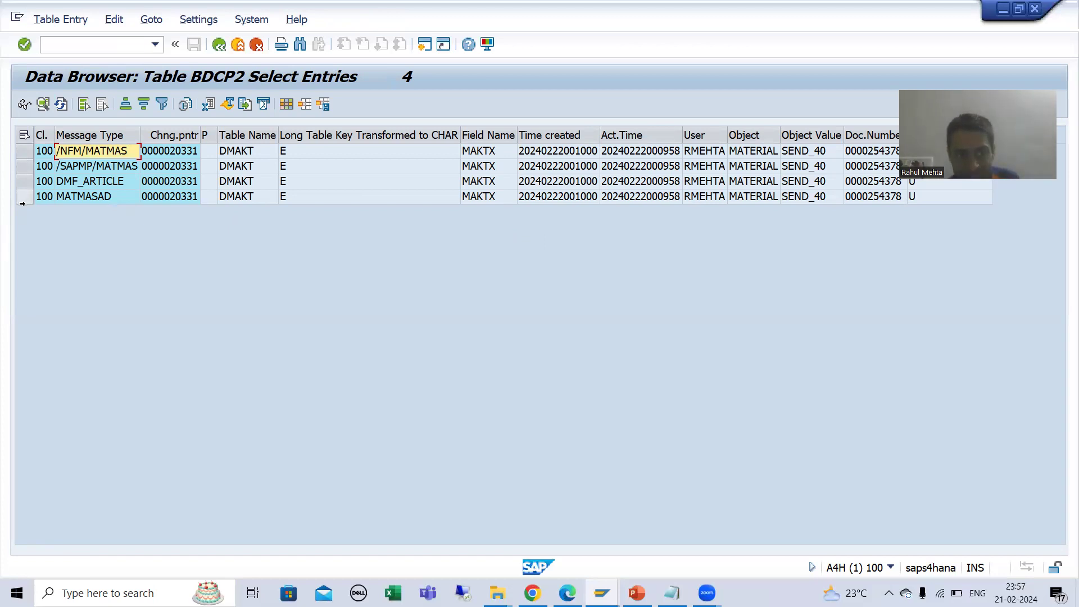
# - Switch to the Creating IDoc Type from Change Pointers session and set the message type to MATMAS
pyautogui.moveTo(601, 593)
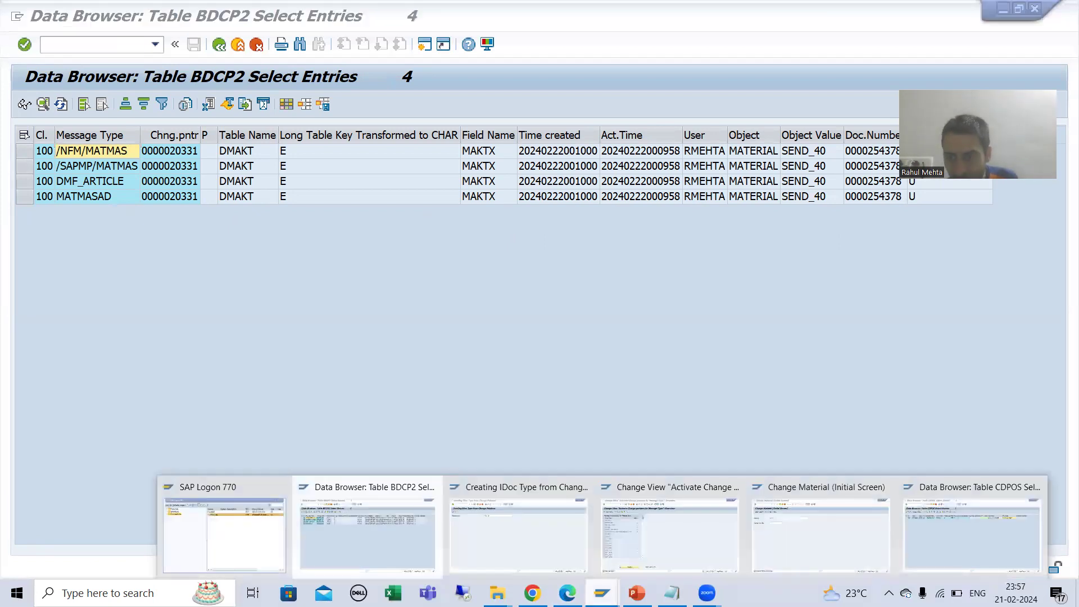
pyautogui.click(564, 546)
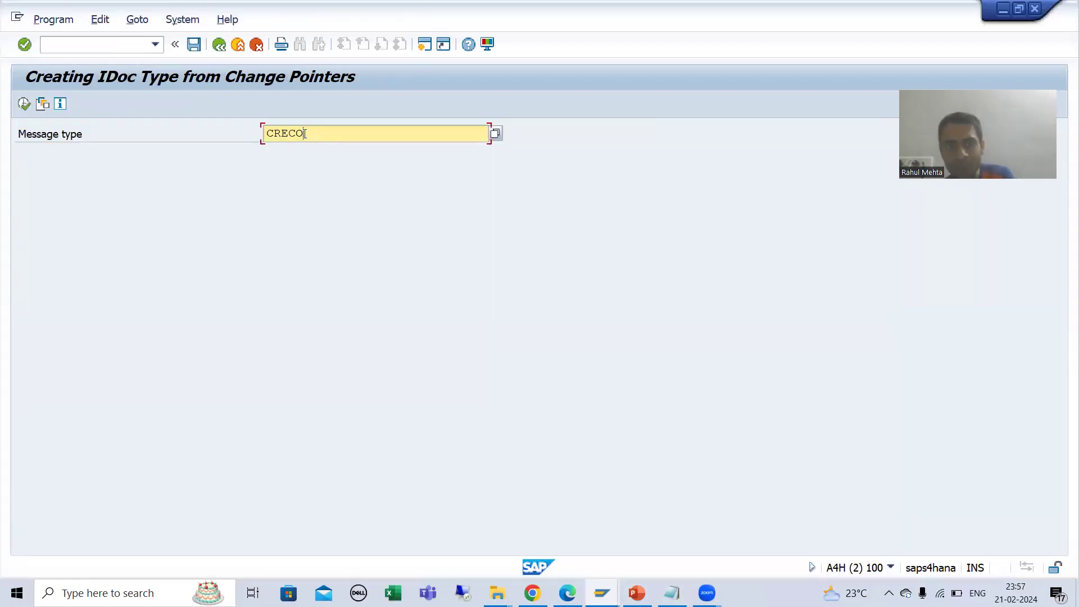
pyautogui.press('BackSpace')
pyautogui.press('BackSpace')
pyautogui.press('BackSpace')
pyautogui.press('BackSpace')
pyautogui.press('BackSpace')
pyautogui.click(290, 163)
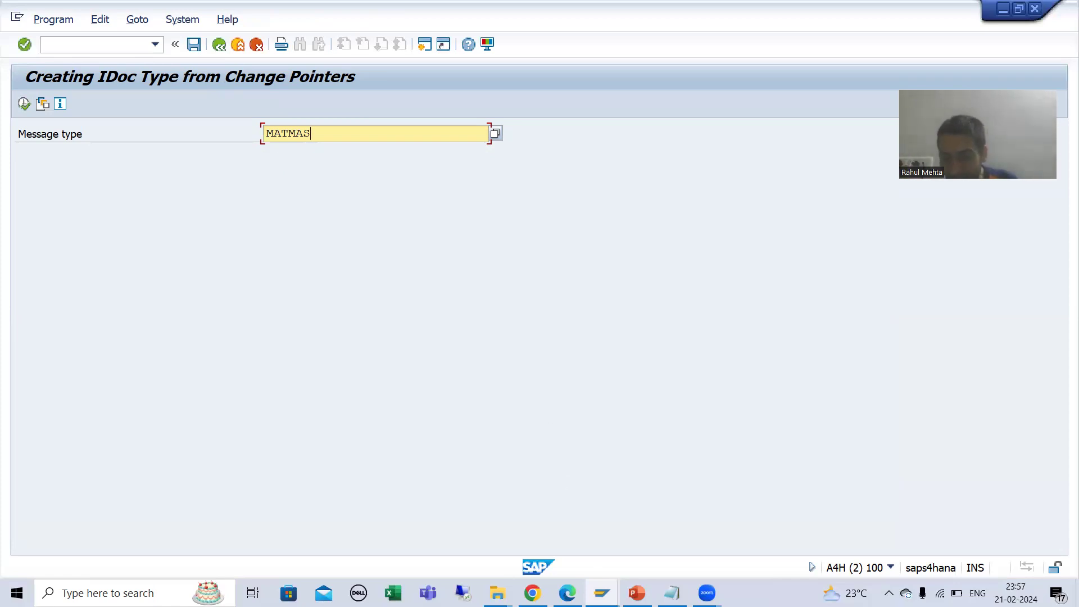
# - Activate change pointers for message type MATMAS in the BD50 session and save the setting
pyautogui.moveTo(601, 593)
pyautogui.click(656, 535)
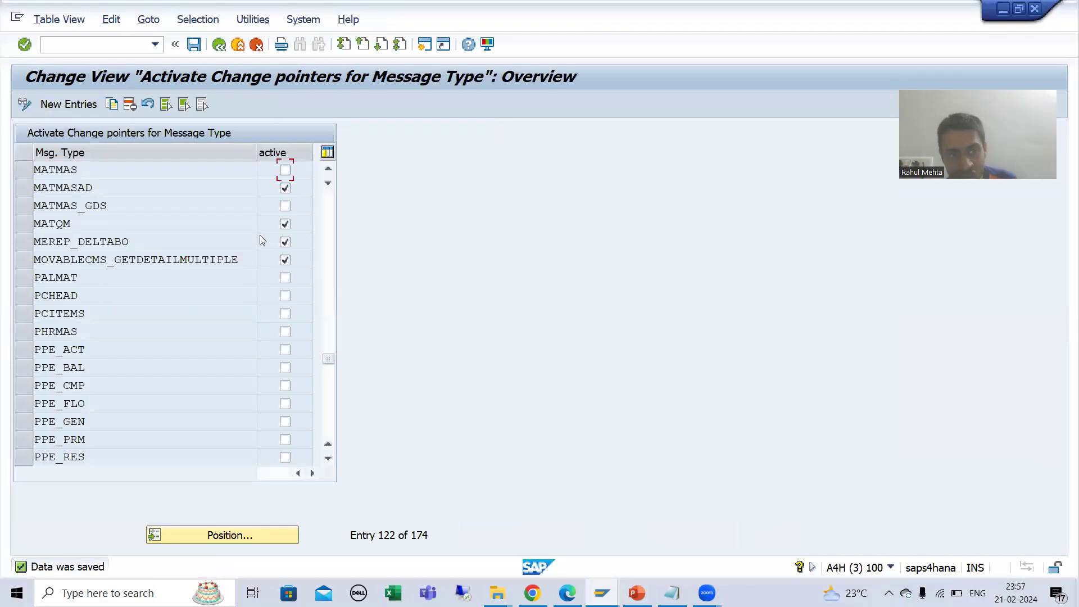
pyautogui.click(109, 177)
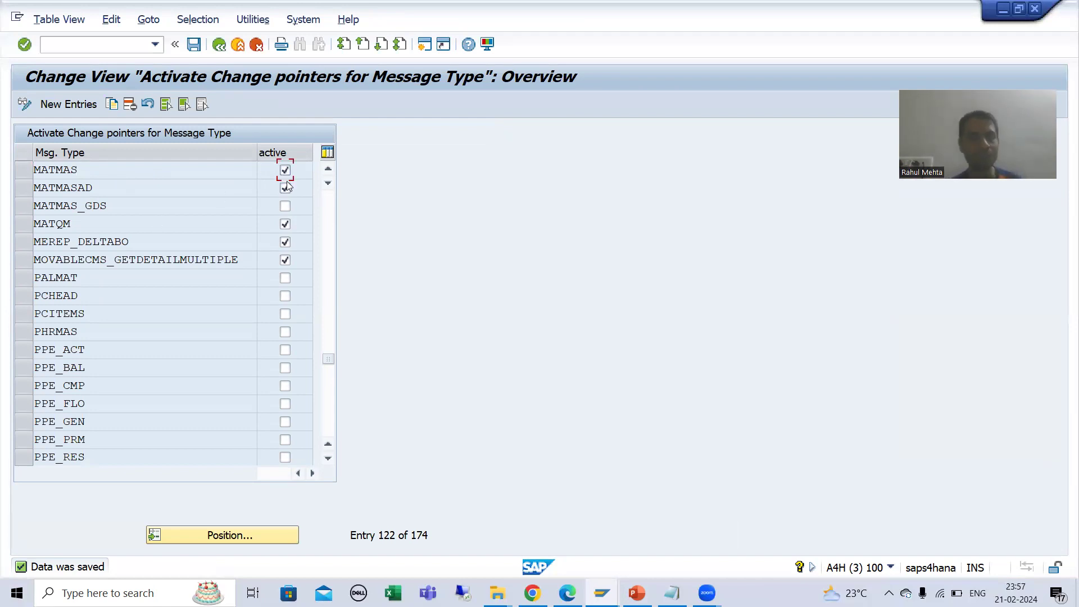
pyautogui.click(189, 48)
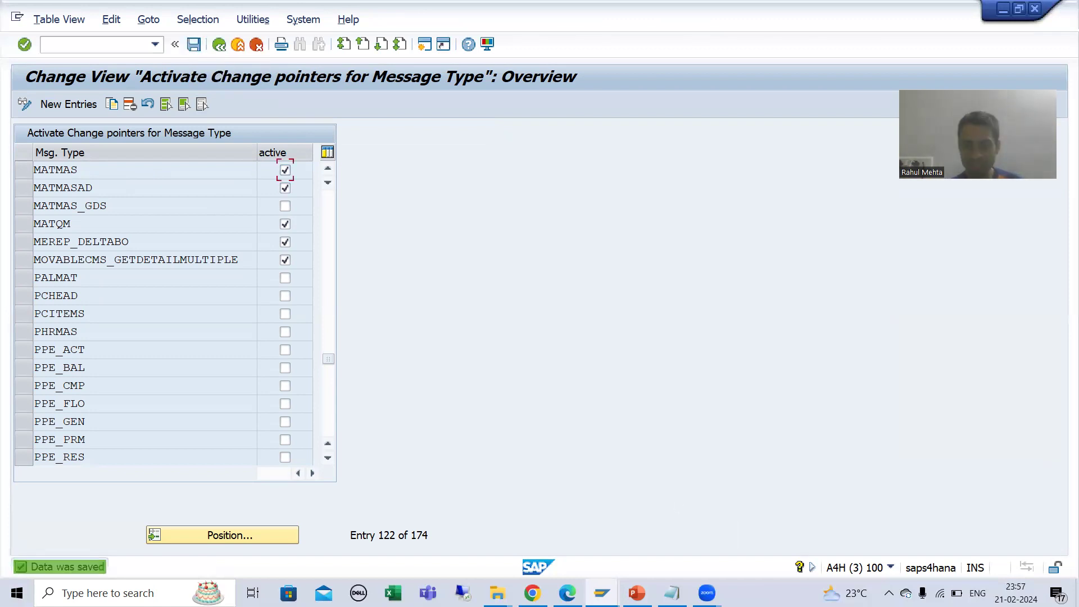
# - Switch to the Change Material session and open material SEND_40 in the Basic Data 1 view
pyautogui.moveTo(602, 592)
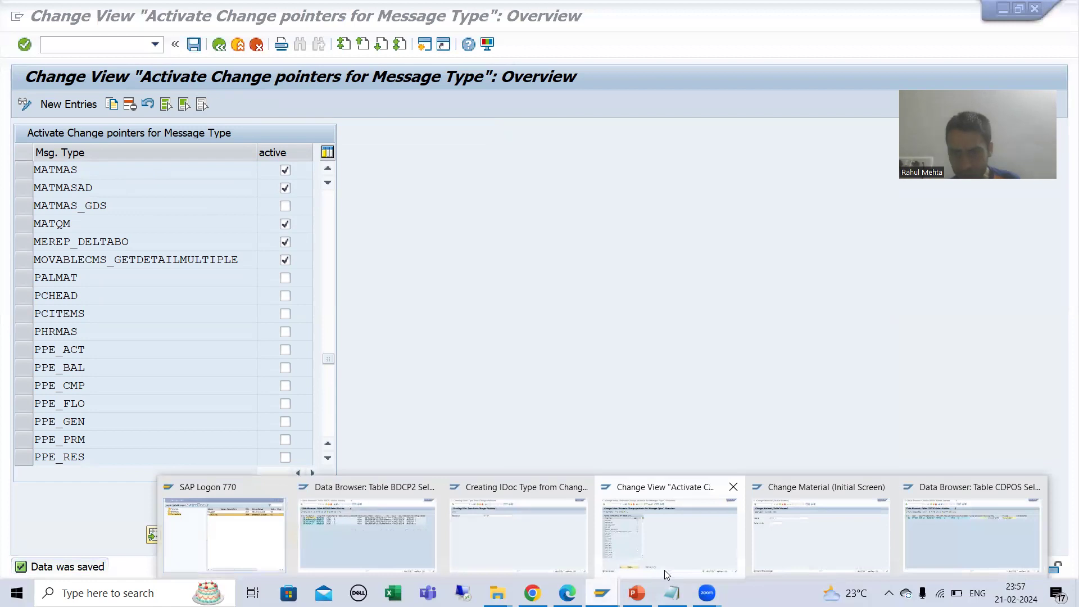
pyautogui.click(795, 538)
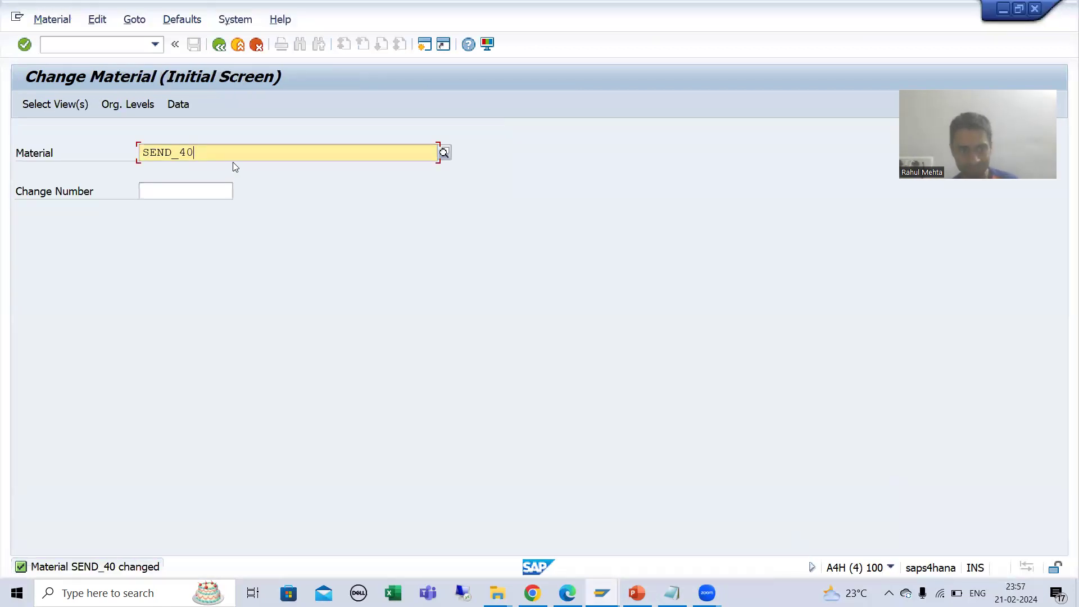
pyautogui.press('Return')
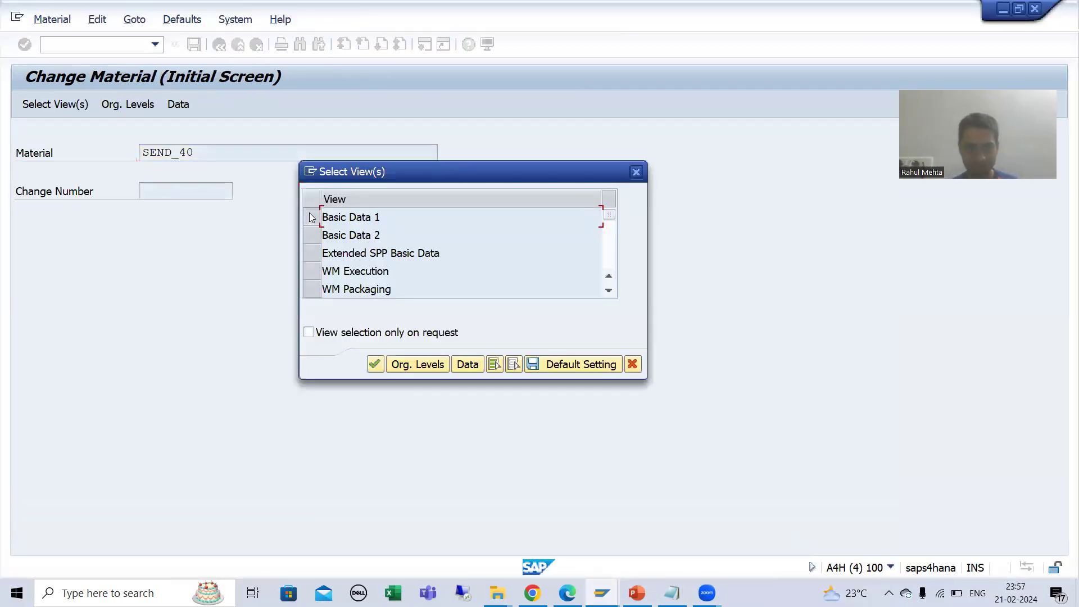
pyautogui.click(312, 218)
pyautogui.press('Return')
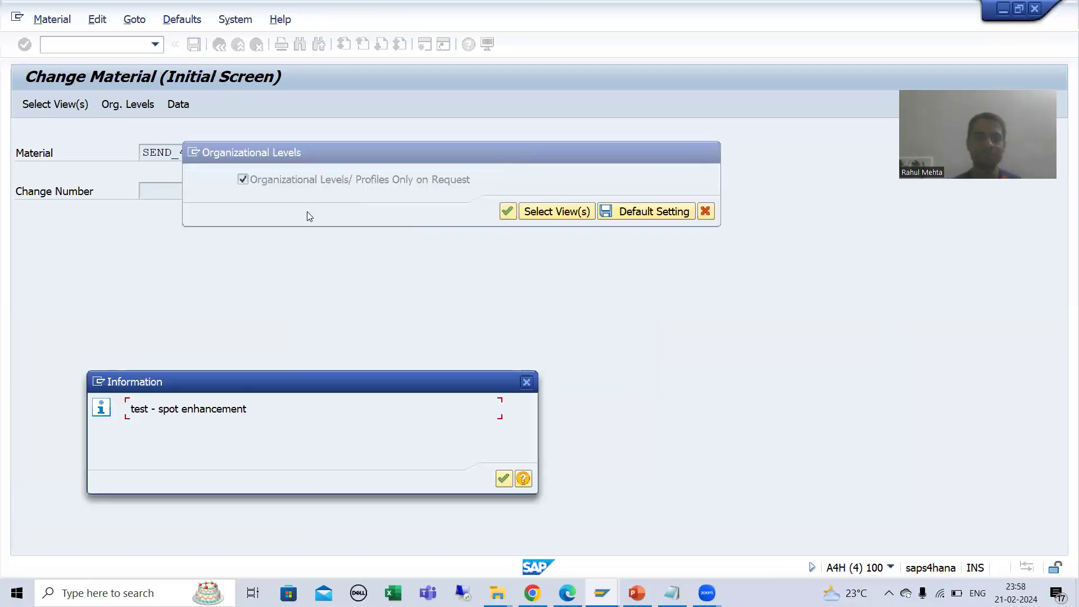
pyautogui.press('Return')
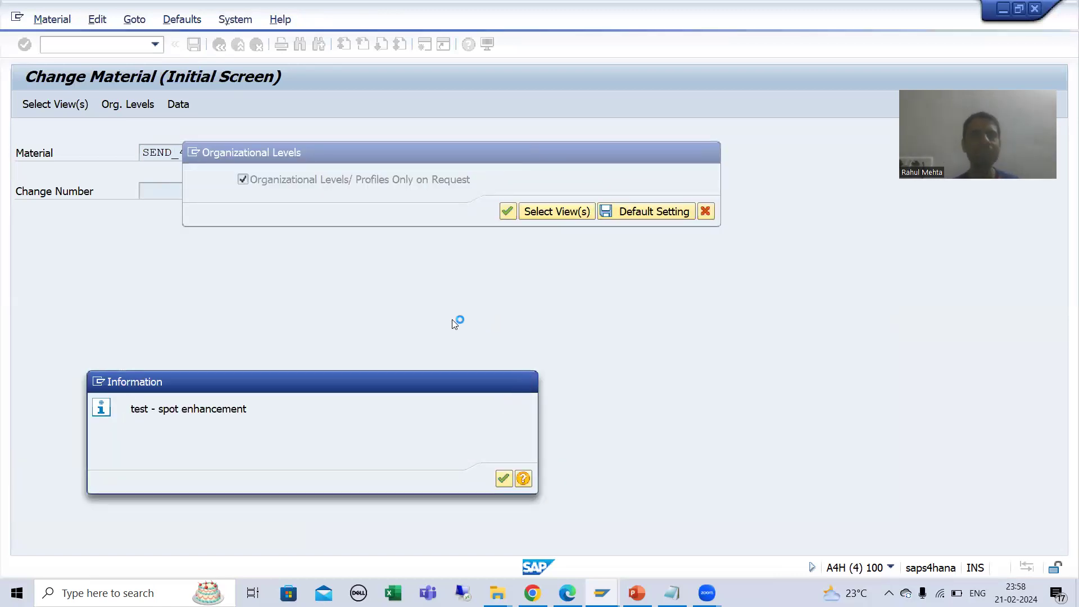
# - Set the description of material SEND_40 to Testing and save the material
pyautogui.click(160, 191)
pyautogui.write('i')
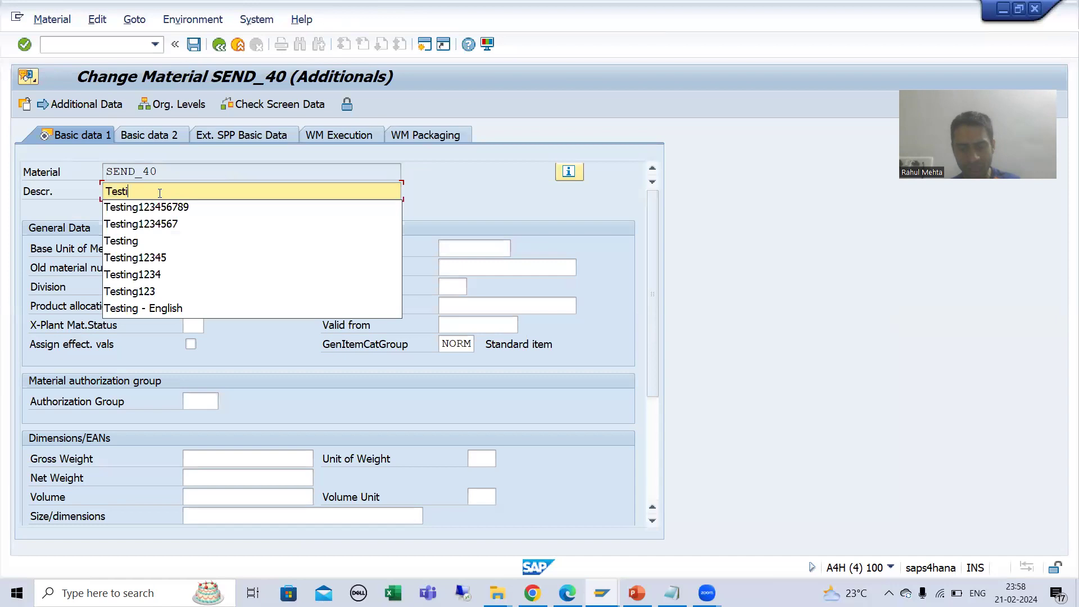
pyautogui.write('ng')
pyautogui.press('Return')
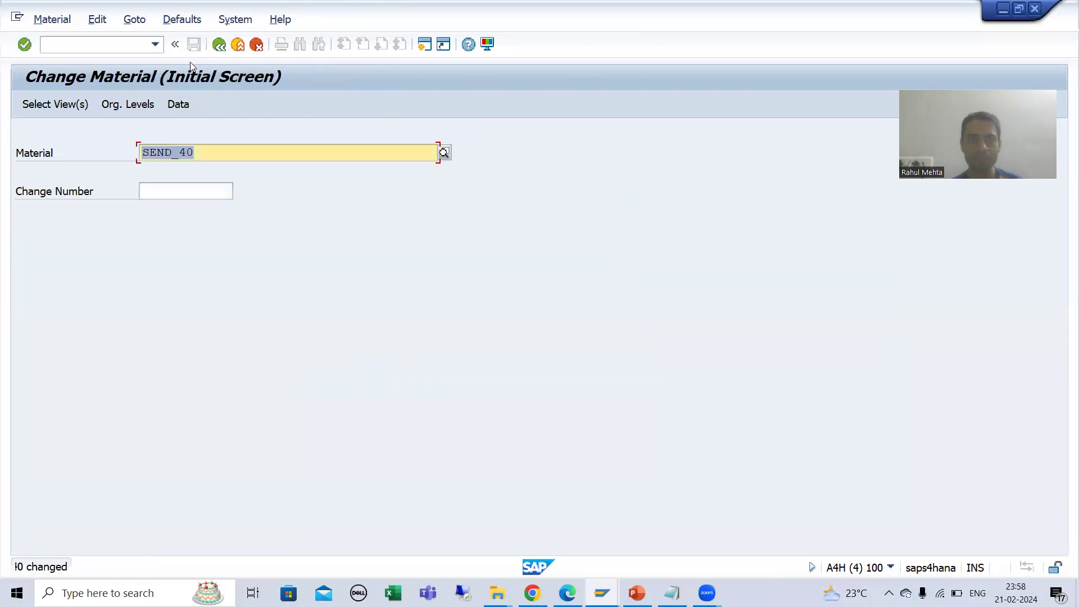
# - Open the ABAP Dictionary in a new session, display table CDHDR and bring up its contents selection screen
pyautogui.moveTo(601, 593)
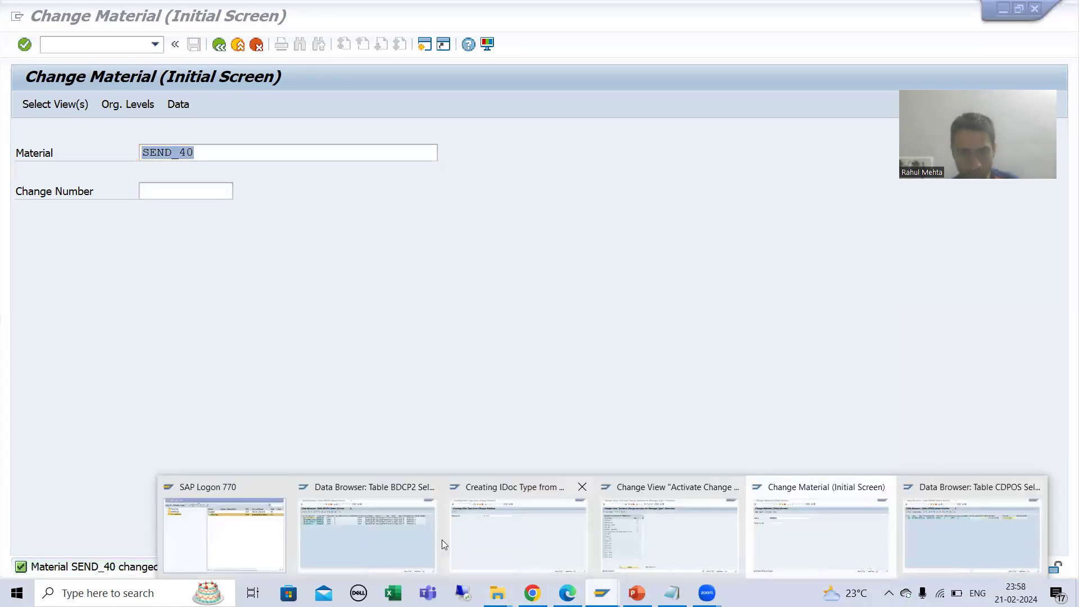
pyautogui.click(939, 514)
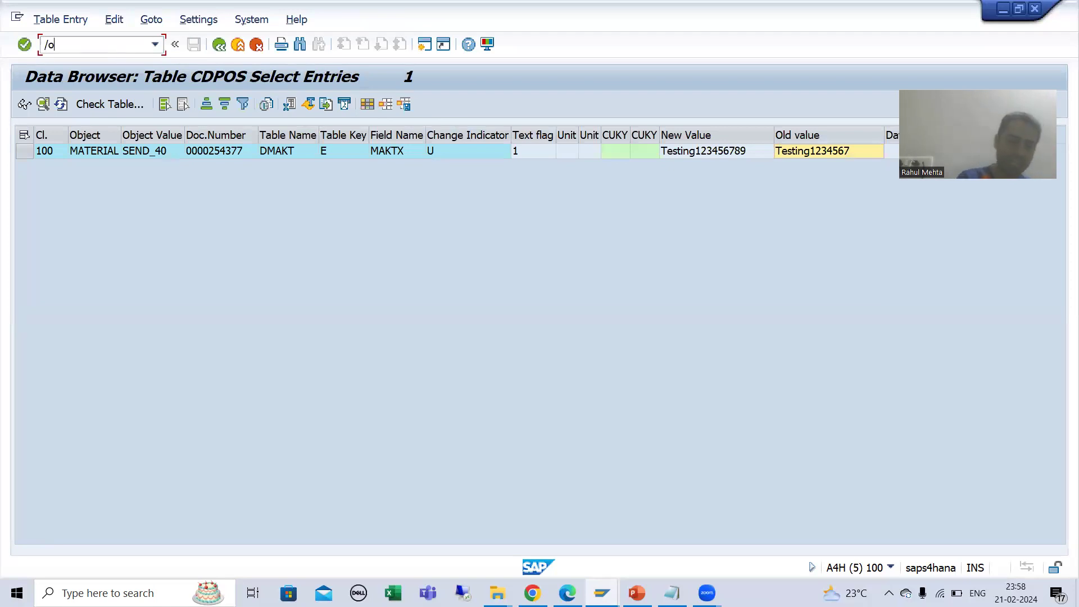
pyautogui.press('Return')
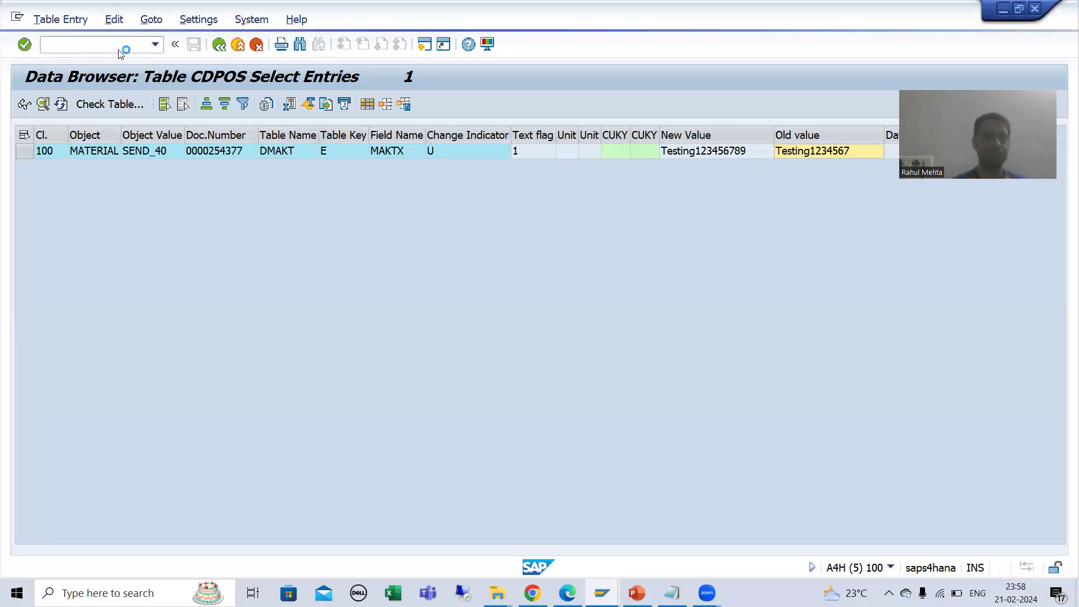
pyautogui.write('cdhdr')
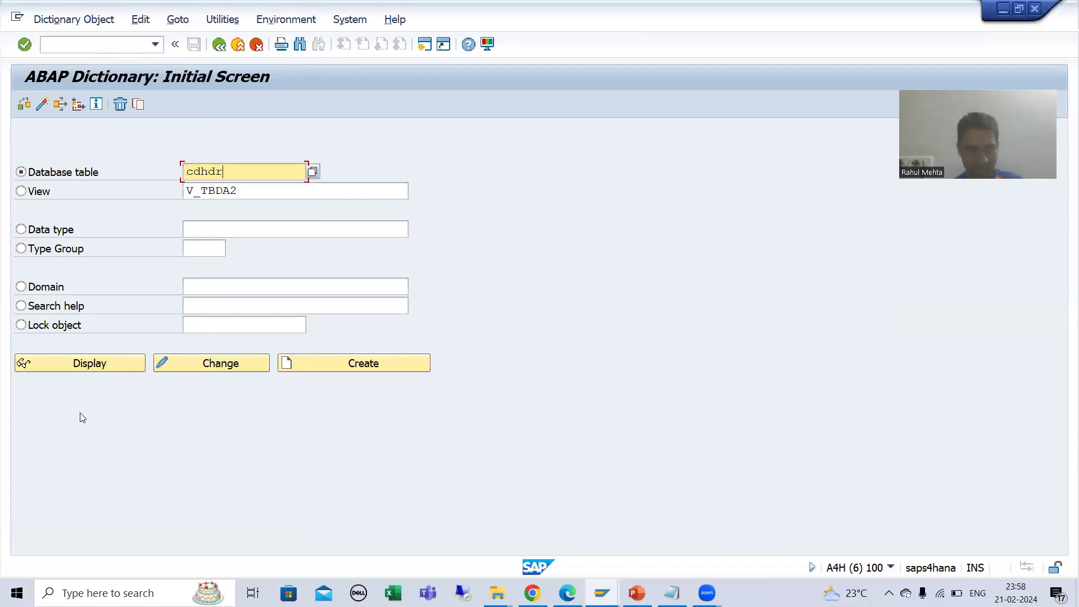
pyautogui.click(96, 363)
pyautogui.click(279, 104)
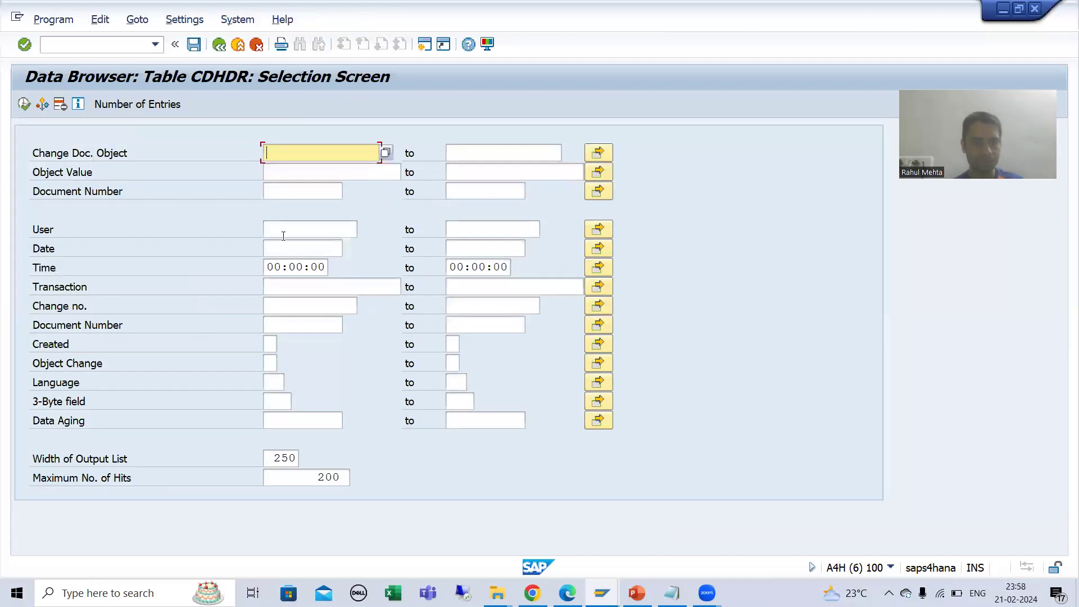
# - List the CDHDR entries filtered by user name and date, and pick the document number of the latest SEND_40 change
pyautogui.click(283, 235)
pyautogui.write('RMEHTA')
pyautogui.click(284, 249)
pyautogui.click(285, 264)
pyautogui.click(24, 104)
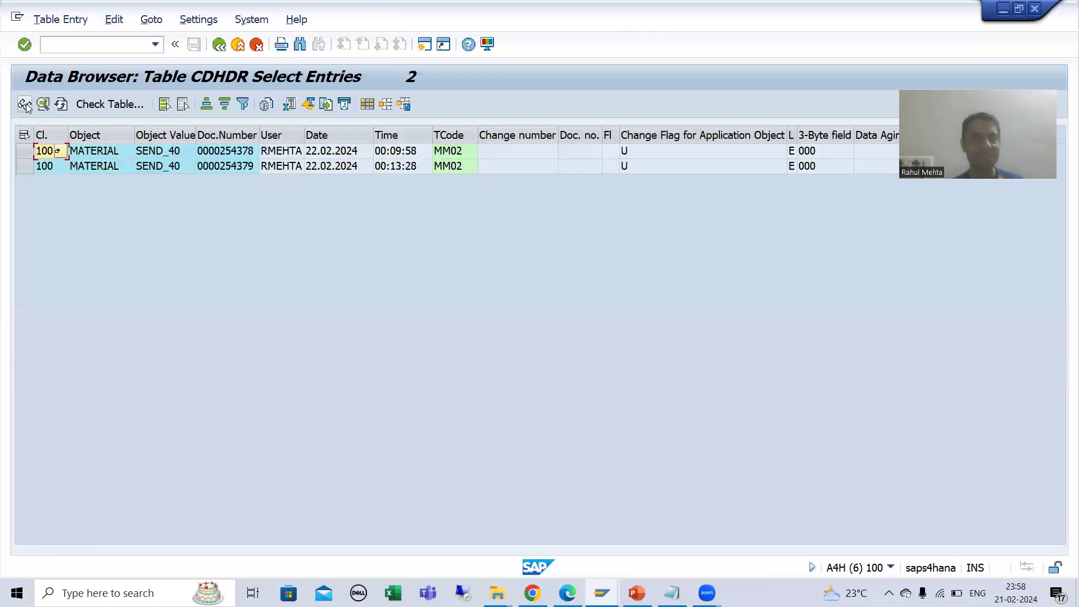
pyautogui.click(231, 167)
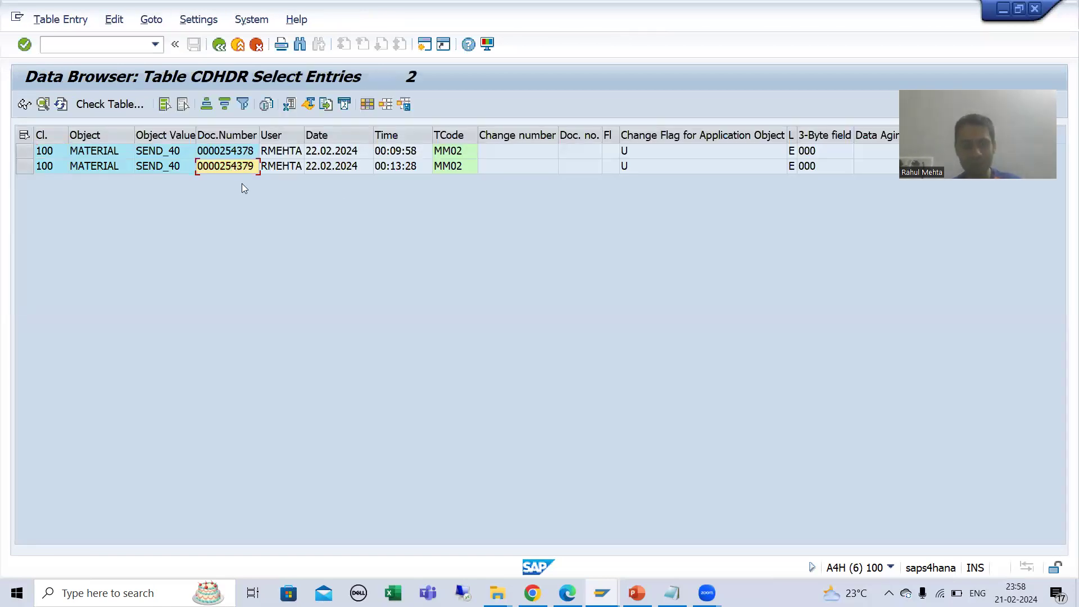
pyautogui.click(601, 593)
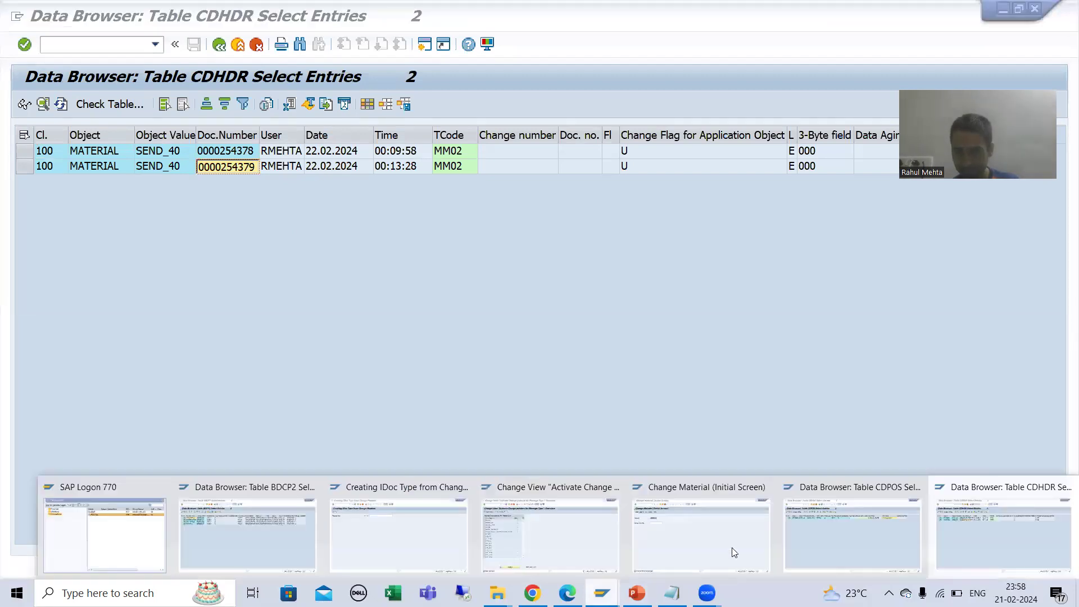
pyautogui.click(866, 534)
pyautogui.press('F3')
pyautogui.click(311, 191)
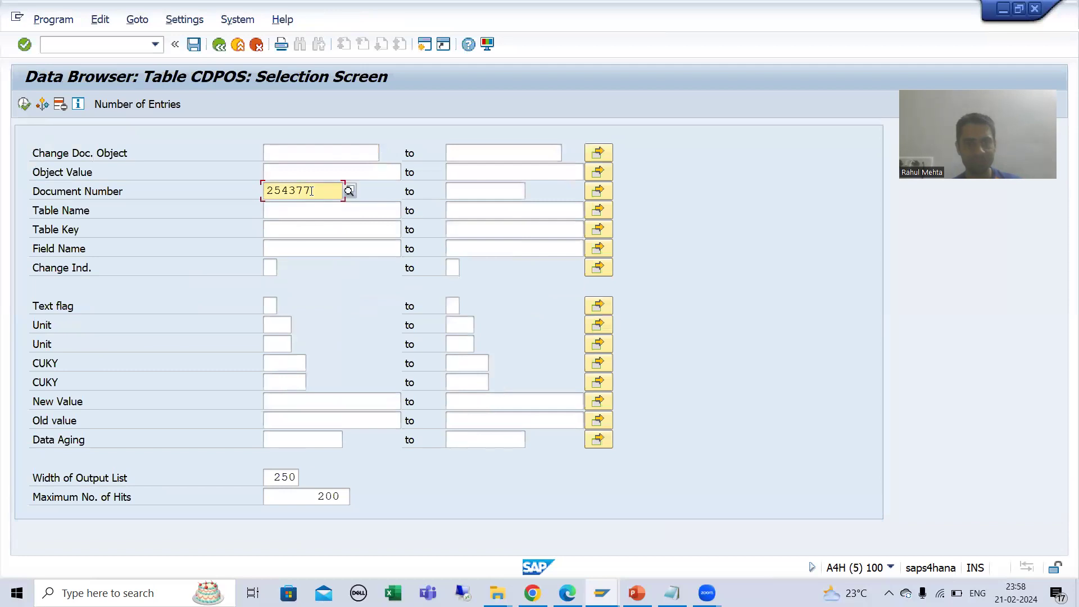
pyautogui.press('F8')
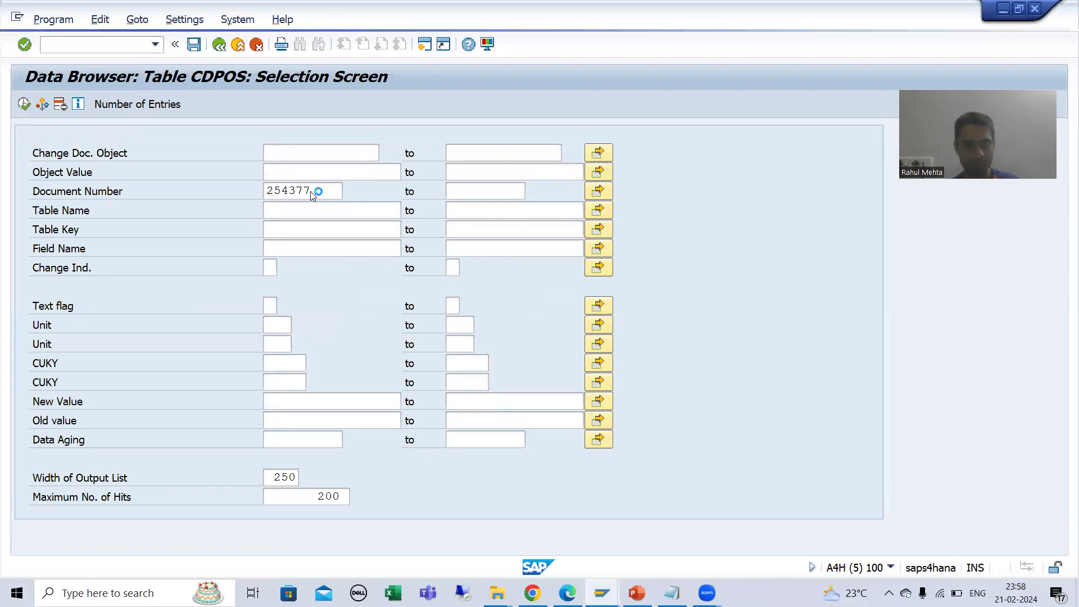
pyautogui.click(24, 104)
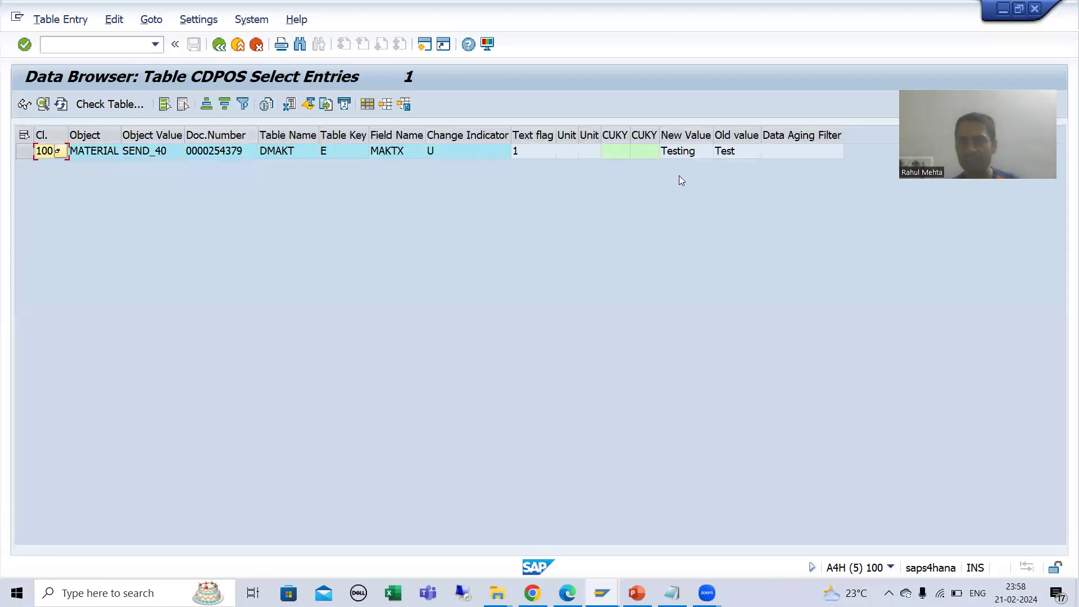
pyautogui.click(724, 151)
pyautogui.click(687, 154)
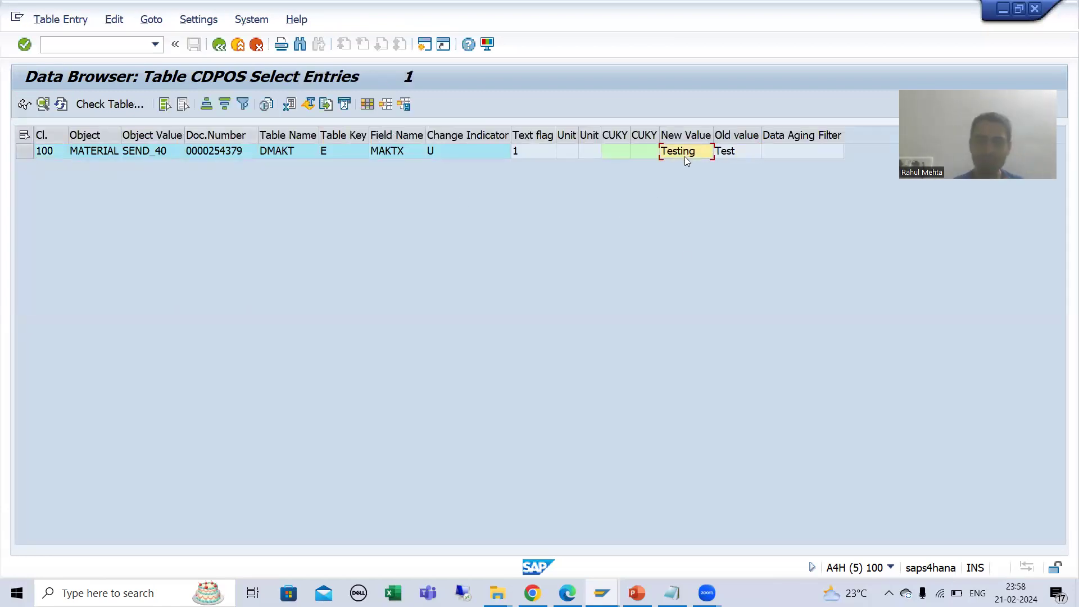
pyautogui.moveTo(612, 587)
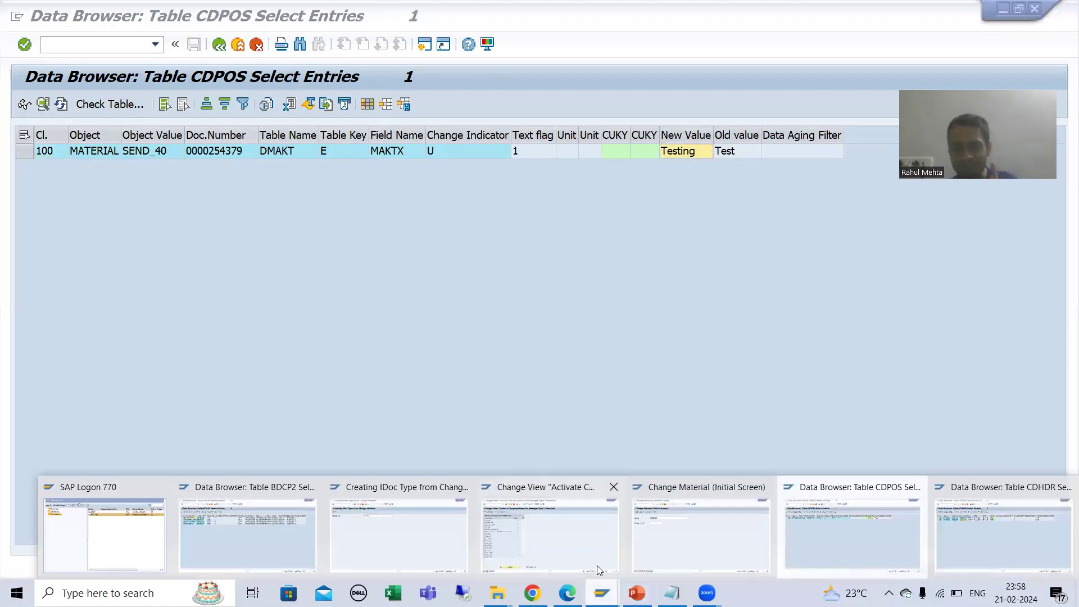
pyautogui.click(301, 537)
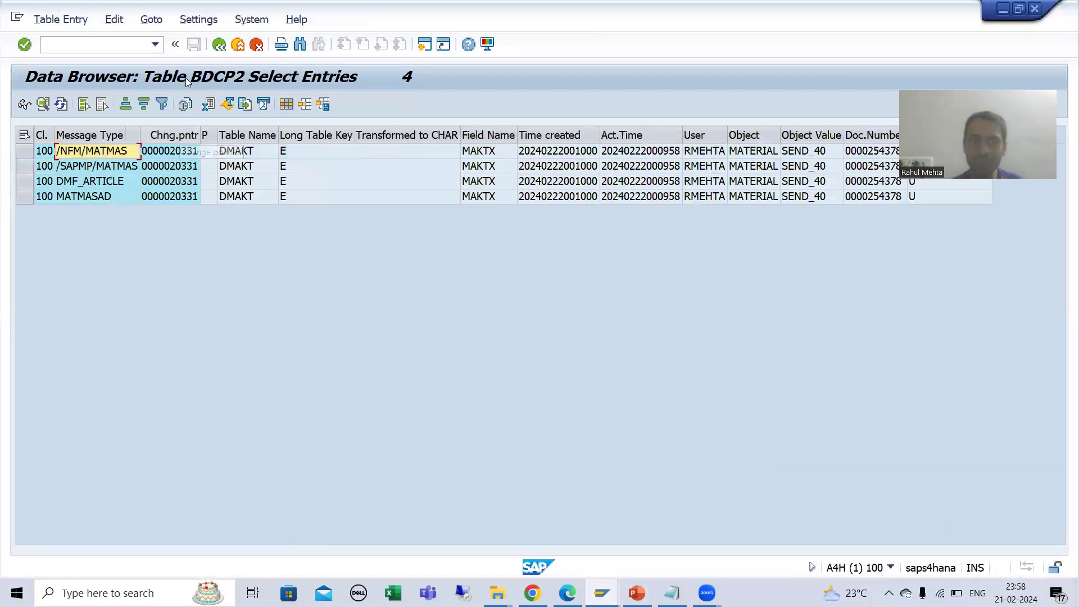
pyautogui.click(219, 44)
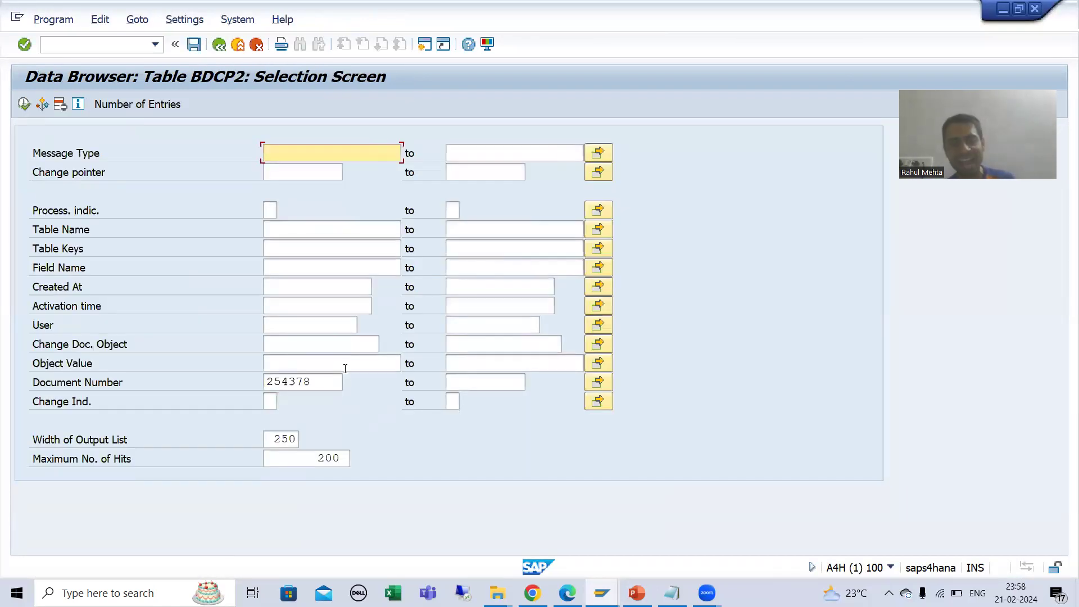
pyautogui.click(315, 387)
pyautogui.press('BackSpace')
pyautogui.press('BackSpace')
pyautogui.press('BackSpace')
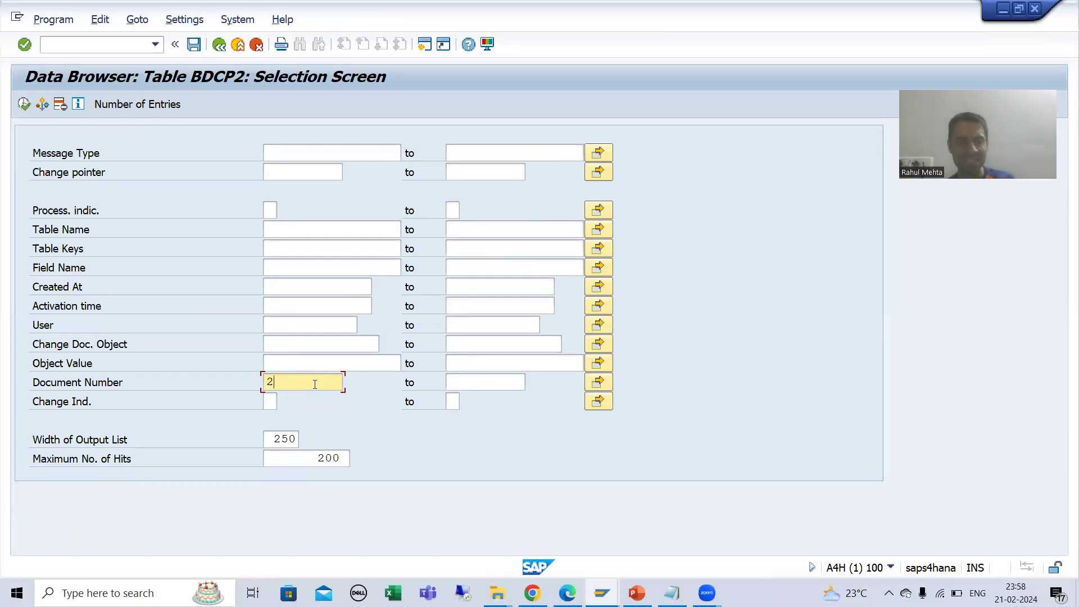
pyautogui.press('BackSpace')
pyautogui.hotkey('ctrl', 'v')
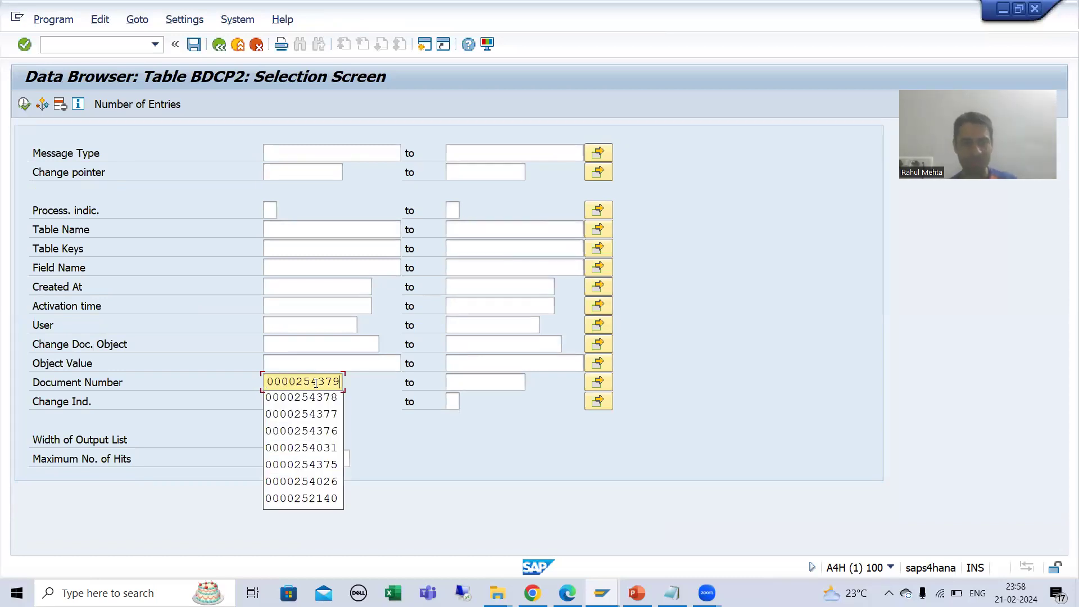
pyautogui.click(23, 104)
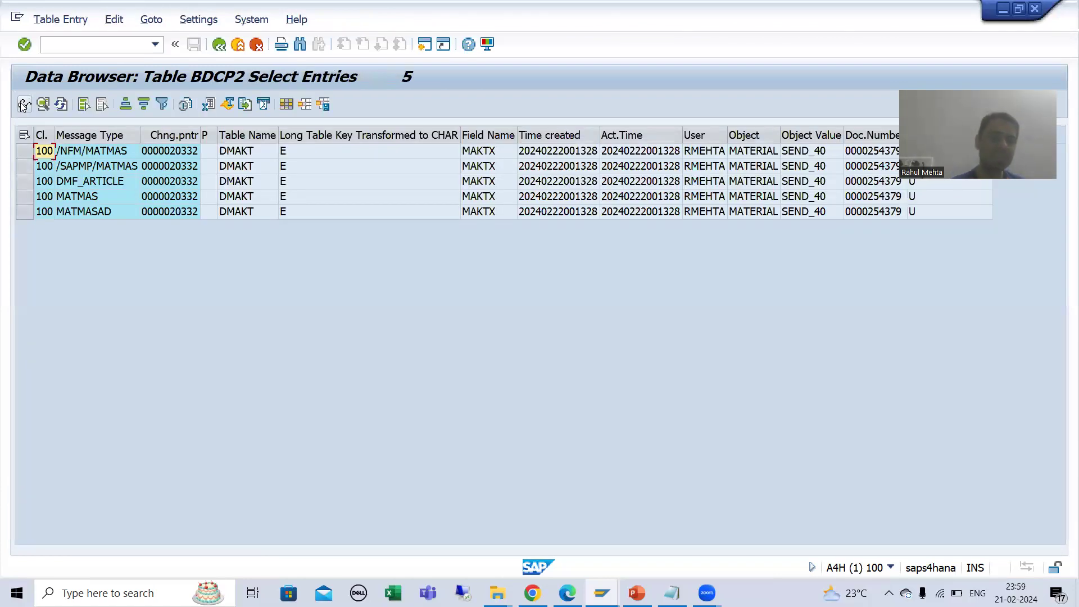
pyautogui.click(27, 197)
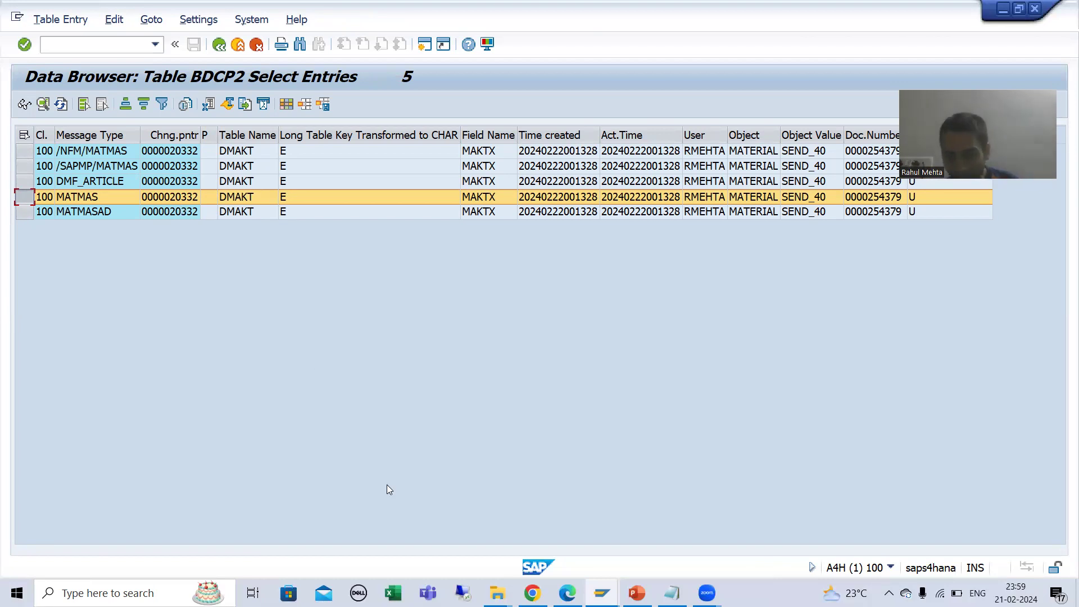
# - Switch to the PowerPoint slide listing the configuration steps for change pointers
pyautogui.click(637, 593)
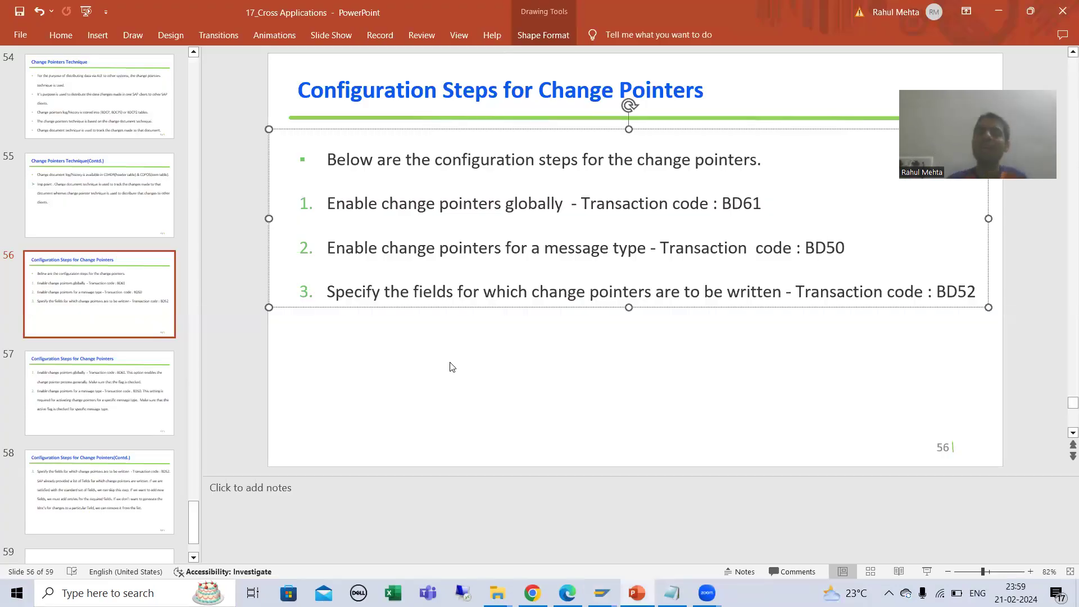